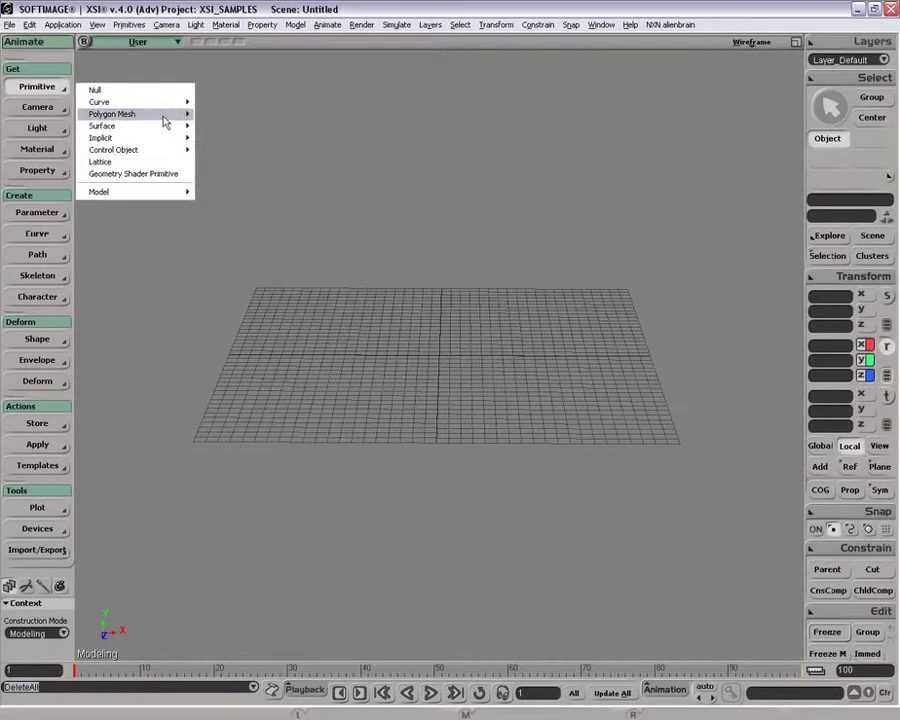
# Create a polygon mesh cube of length 8, duplicate it, and move the copy straight above the original.
pyautogui.click(232, 126)
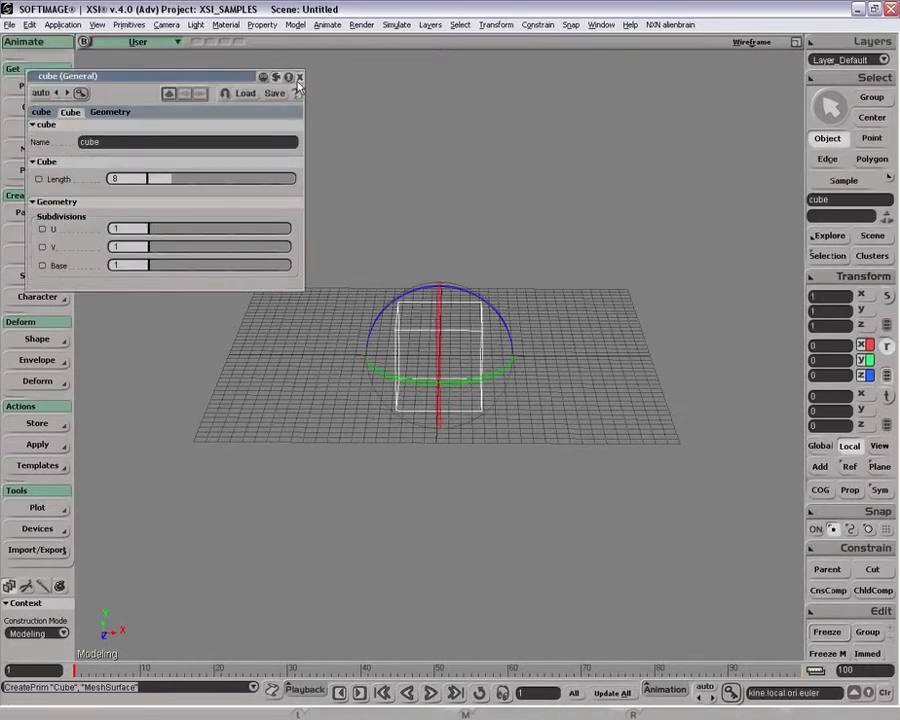
pyautogui.click(298, 79)
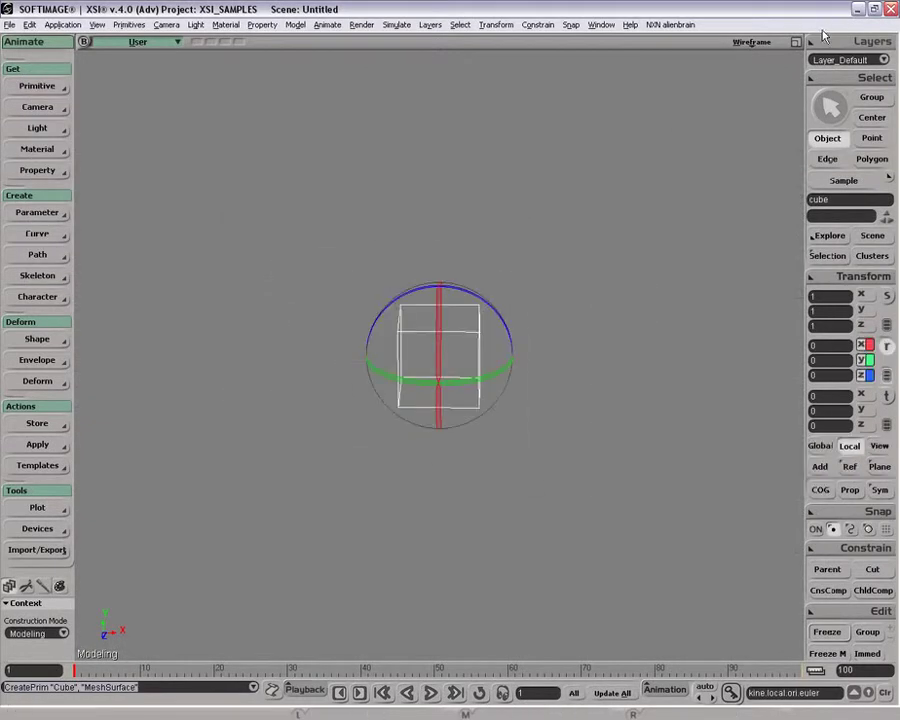
pyautogui.click(796, 42)
pyautogui.press('z')
pyautogui.moveTo(590, 485); pyautogui.dragTo(583, 487, button='right')
pyautogui.press('c')
pyautogui.hotkey('ctrl', 'd')
pyautogui.press('v')
pyautogui.moveTo(615, 519); pyautogui.dragTo(617, 396)
pyautogui.press('c')
# In the Right view, create a spine with 8 vertebrae between the two cubes.
pyautogui.press('a')
pyautogui.click(796, 361)
pyautogui.press('z')
pyautogui.moveTo(542, 390); pyautogui.dragTo(527, 391, button='right')
pyautogui.press('space')
pyautogui.click(554, 416)
pyautogui.click(36, 282)
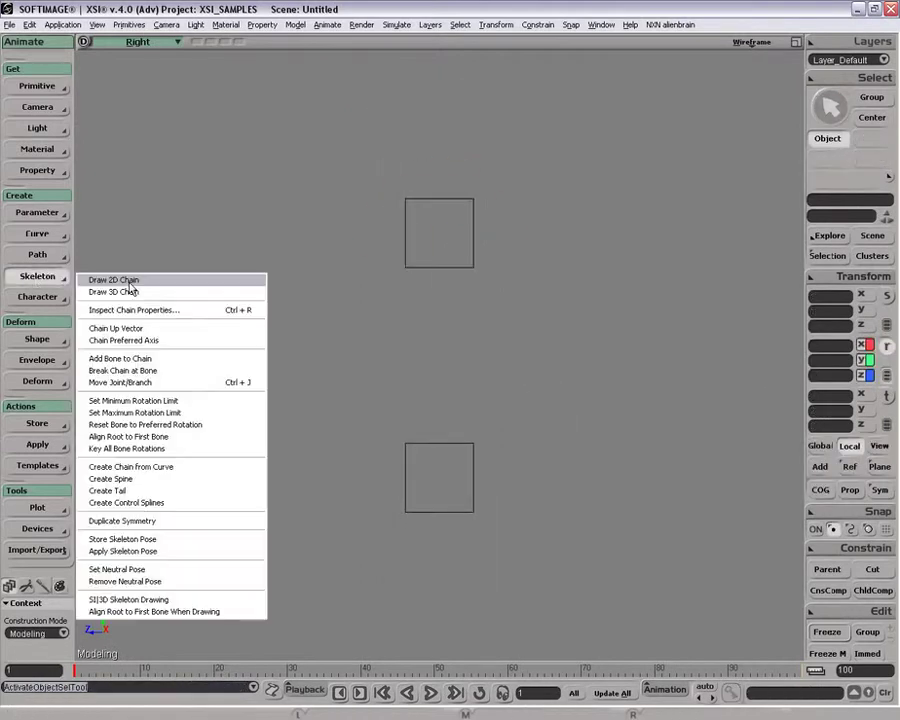
pyautogui.click(146, 479)
pyautogui.click(438, 446)
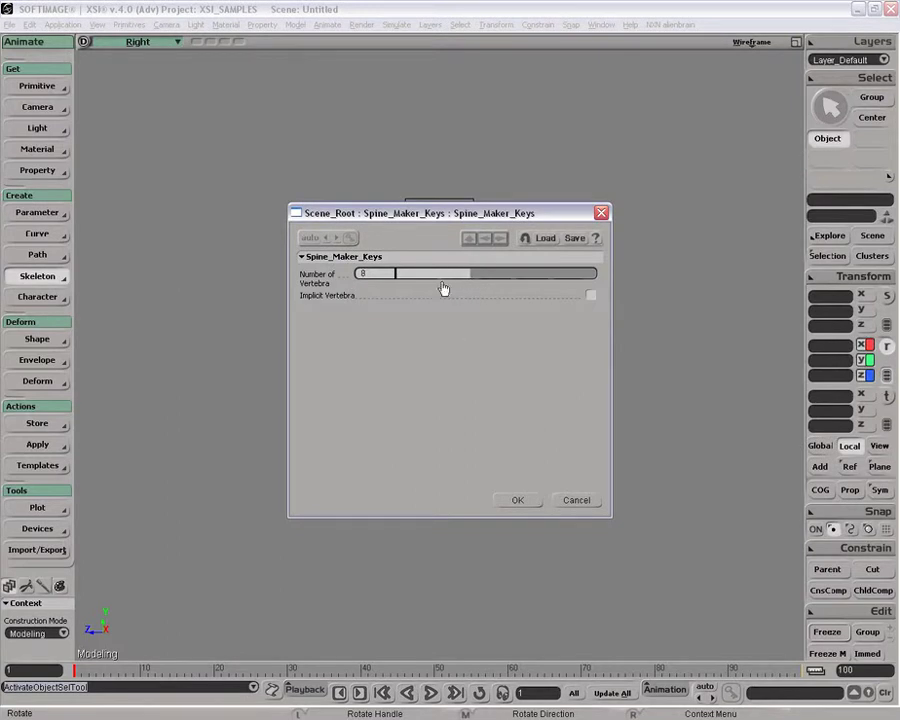
pyautogui.click(528, 503)
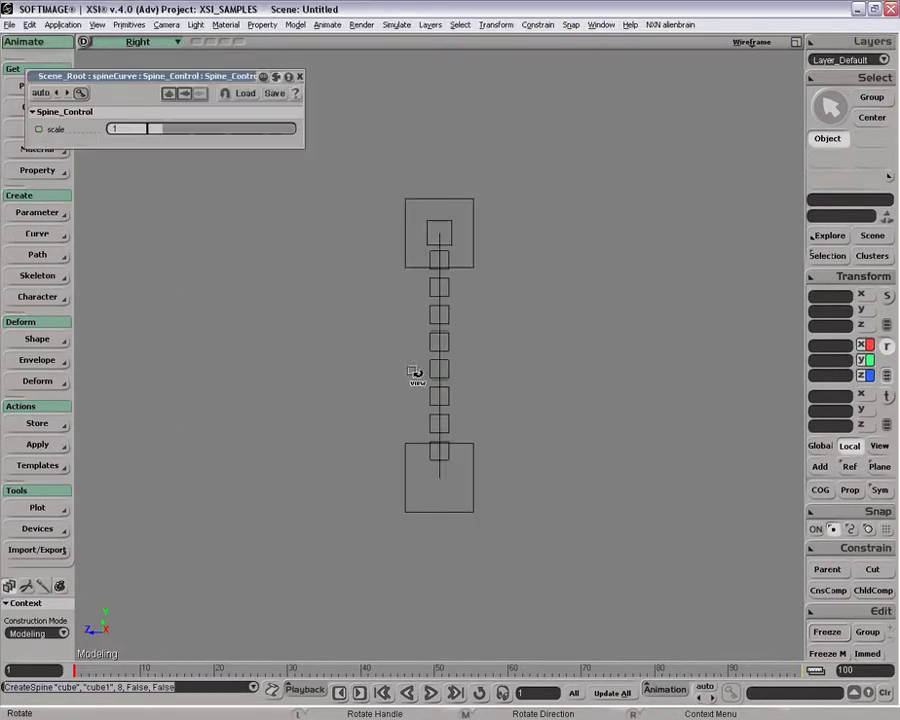
pyautogui.click(288, 78)
# Move and rotate the upper cube and rotate the lower cube to bend the spine between them.
pyautogui.press('space')
pyautogui.click(474, 238)
pyautogui.press('v')
pyautogui.moveTo(506, 262); pyautogui.dragTo(460, 293)
pyautogui.press('c')
pyautogui.moveTo(432, 256)
pyautogui.mouseDown()
pyautogui.moveTo(406, 257)
pyautogui.moveTo(424, 258)
pyautogui.mouseUp()
pyautogui.press('space')
pyautogui.click(469, 472)
pyautogui.press('c')
pyautogui.moveTo(578, 452); pyautogui.dragTo(532, 492)
# Delete both cubes and the spine curve, and close the spine's property editor.
pyautogui.press('space')
pyautogui.moveTo(314, 265); pyautogui.dragTo(620, 519)
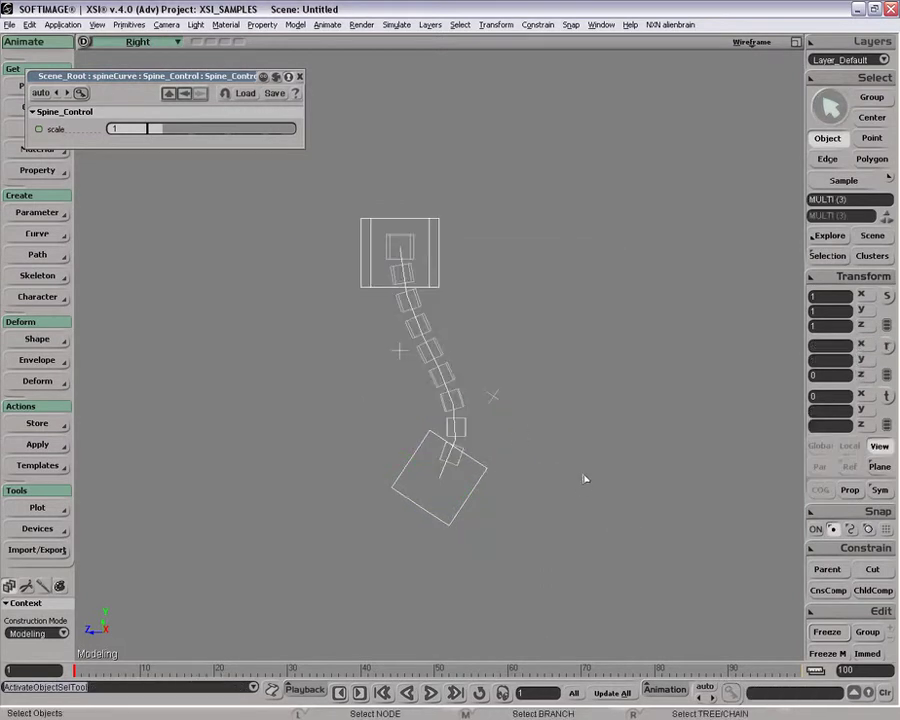
pyautogui.press('Delete')
pyautogui.click(299, 76)
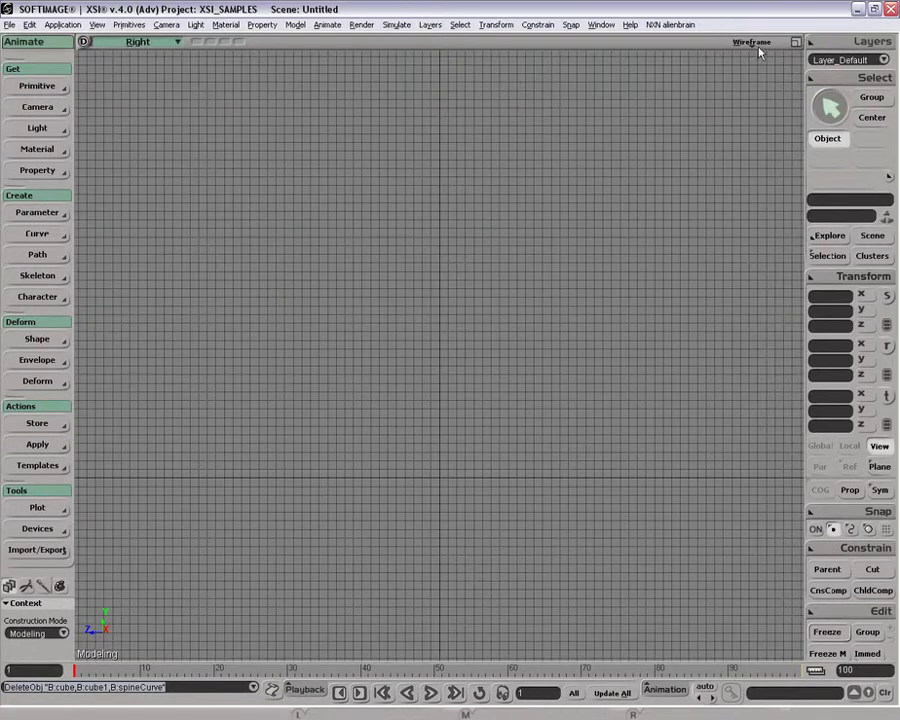
# In the Front view, draw a cubic NURBS curve with six control points arching over as the upper eyelid.
pyautogui.click(796, 43)
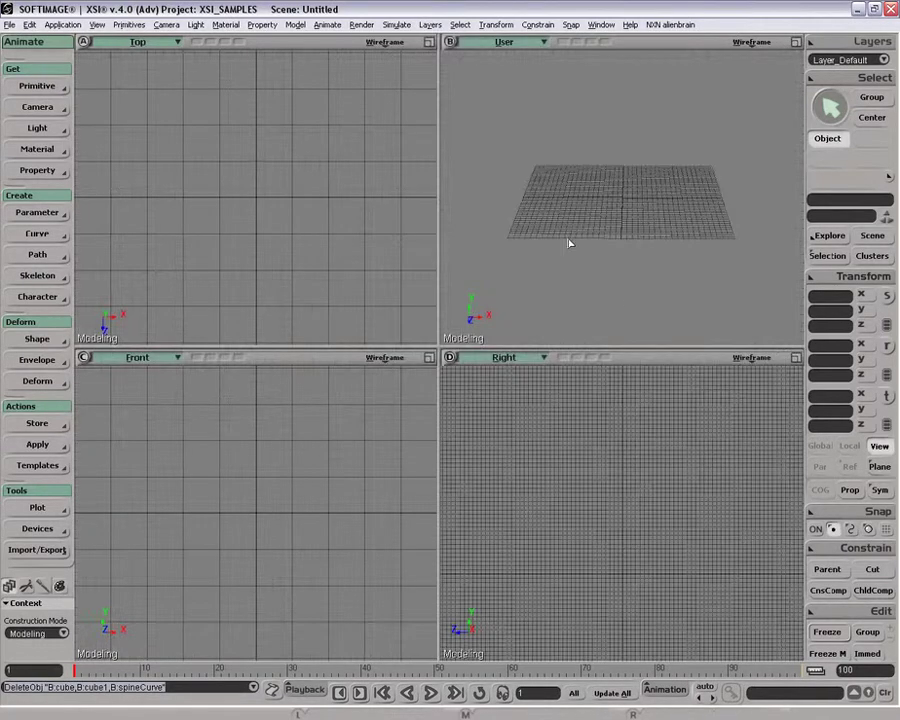
pyautogui.press('z')
pyautogui.moveTo(602, 444); pyautogui.dragTo(627, 456, button='middle')
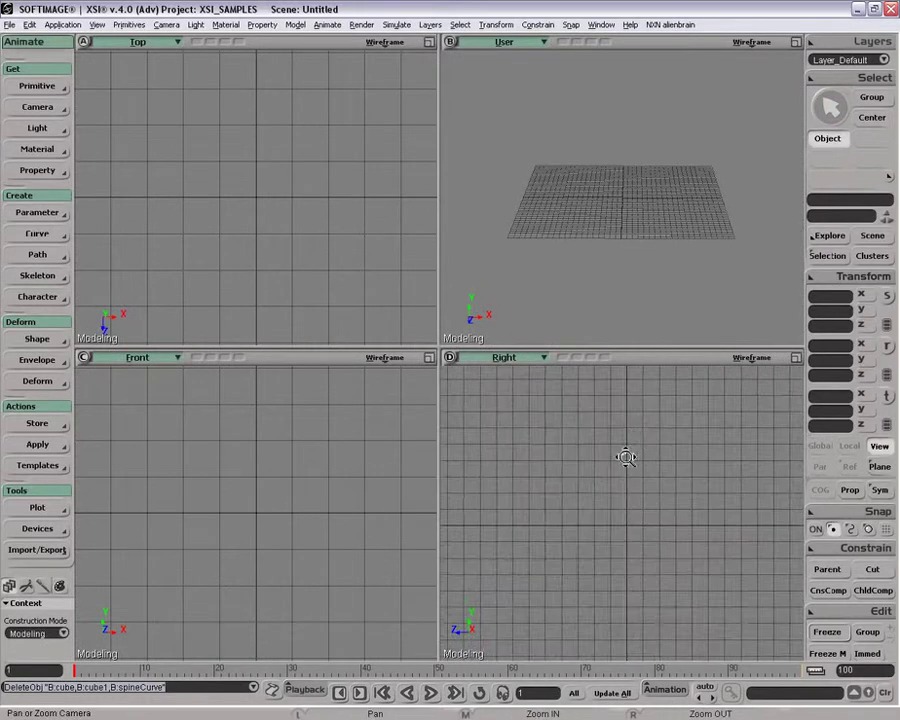
pyautogui.click(428, 359)
pyautogui.press('z')
pyautogui.moveTo(338, 402); pyautogui.dragTo(325, 392, button='right')
pyautogui.moveTo(333, 386); pyautogui.dragTo(303, 428)
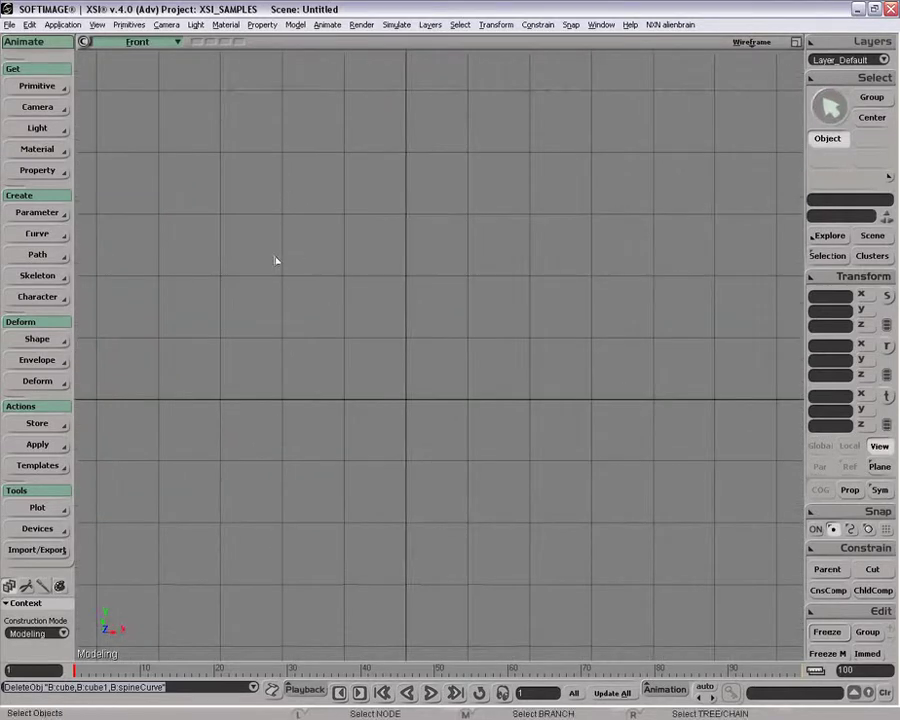
pyautogui.click(37, 233)
pyautogui.click(120, 250)
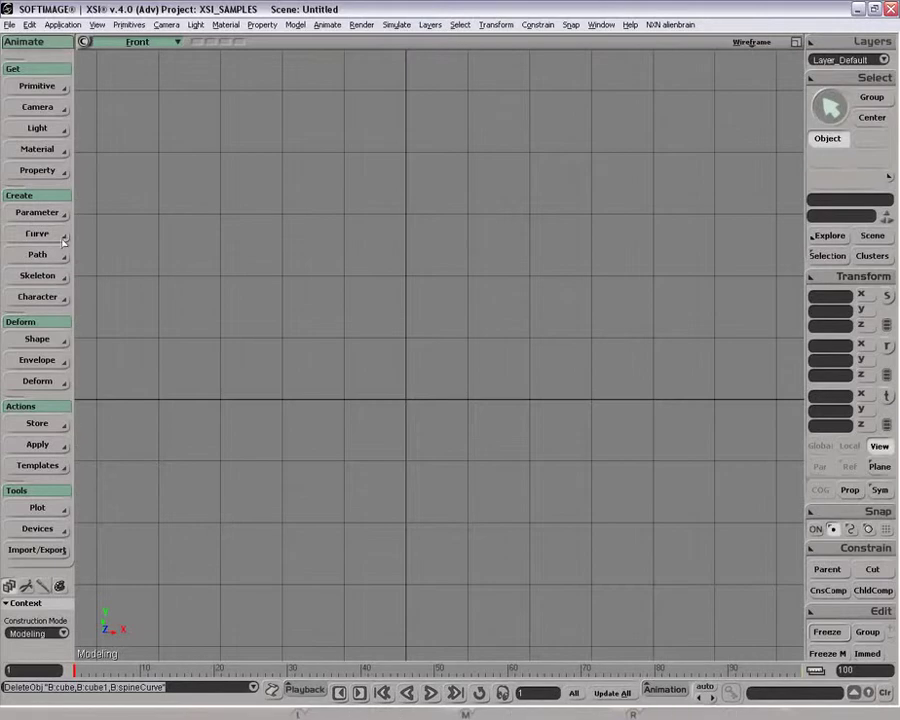
pyautogui.click(316, 284)
pyautogui.click(415, 209)
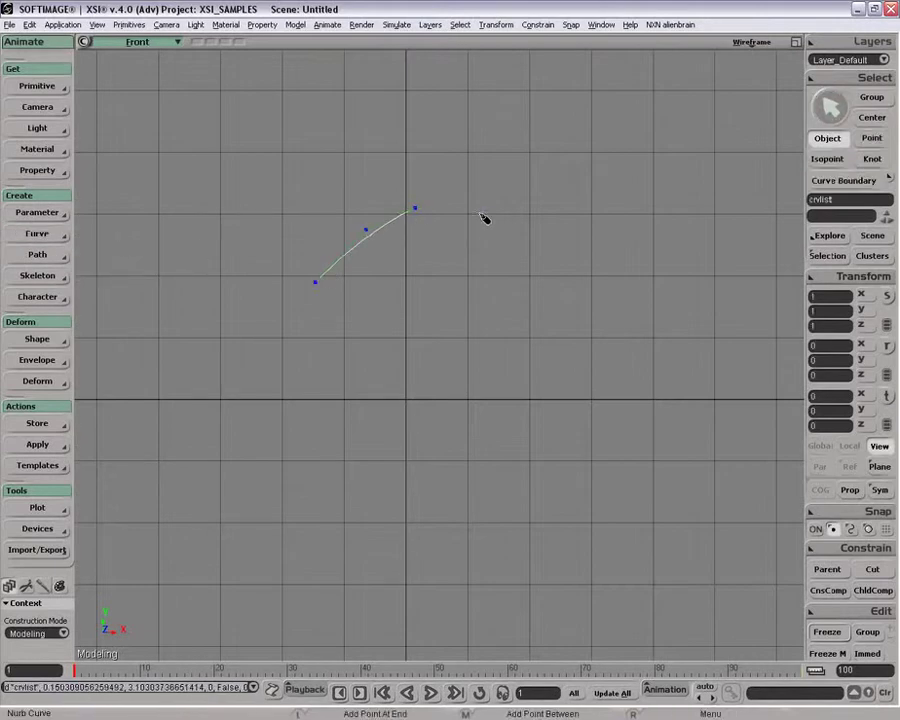
pyautogui.click(589, 244)
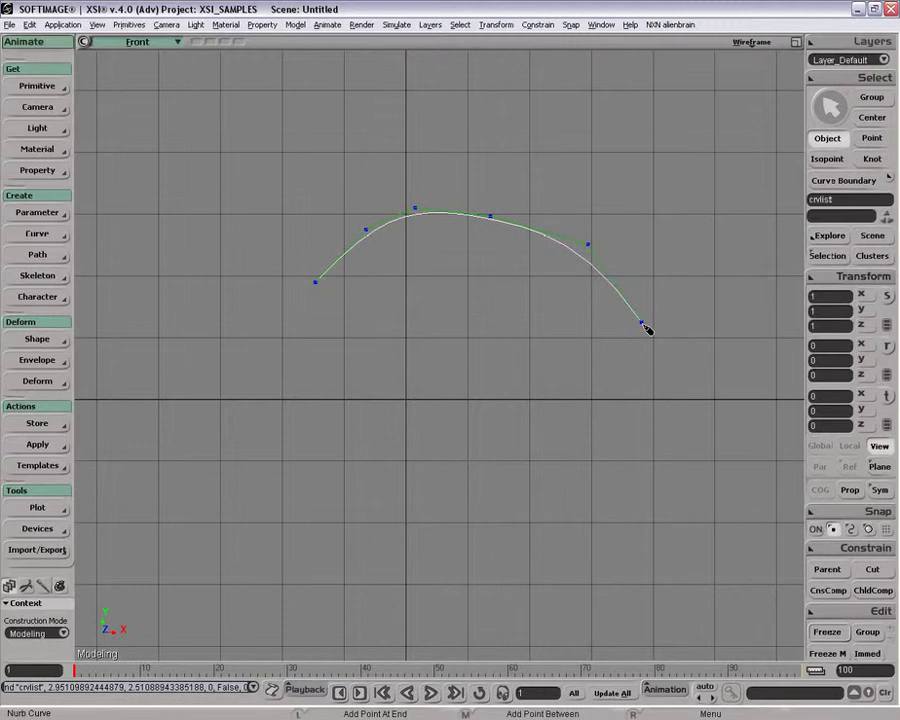
# Adjust the upper eyelid curve by shifting its inner end point and the neighbouring control point slightly outward and down.
pyautogui.press('m')
pyautogui.moveTo(315, 282); pyautogui.dragTo(305, 295)
pyautogui.press('space')
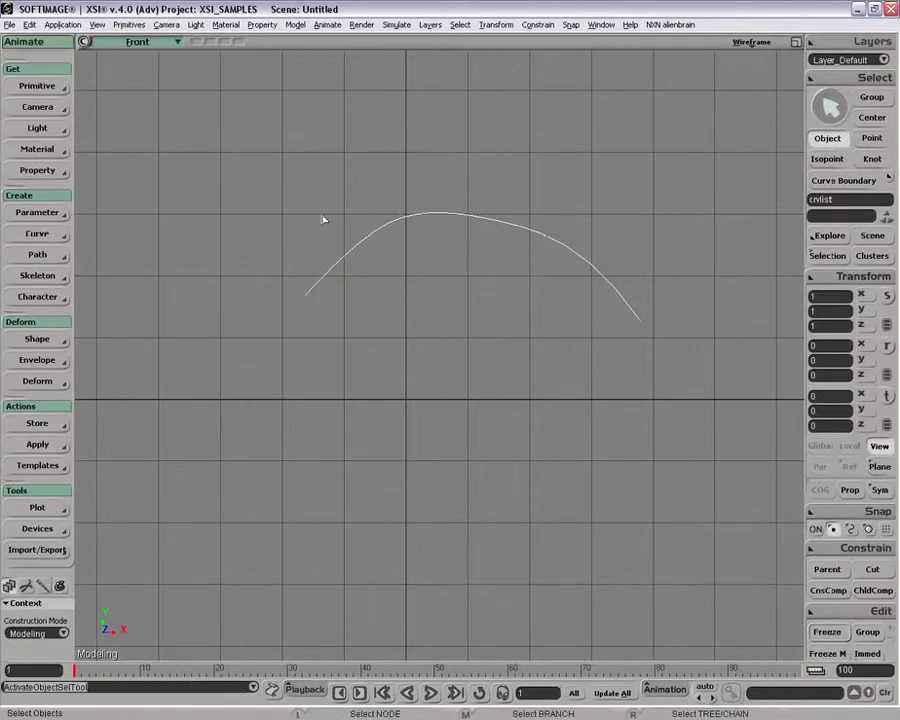
pyautogui.press('v')
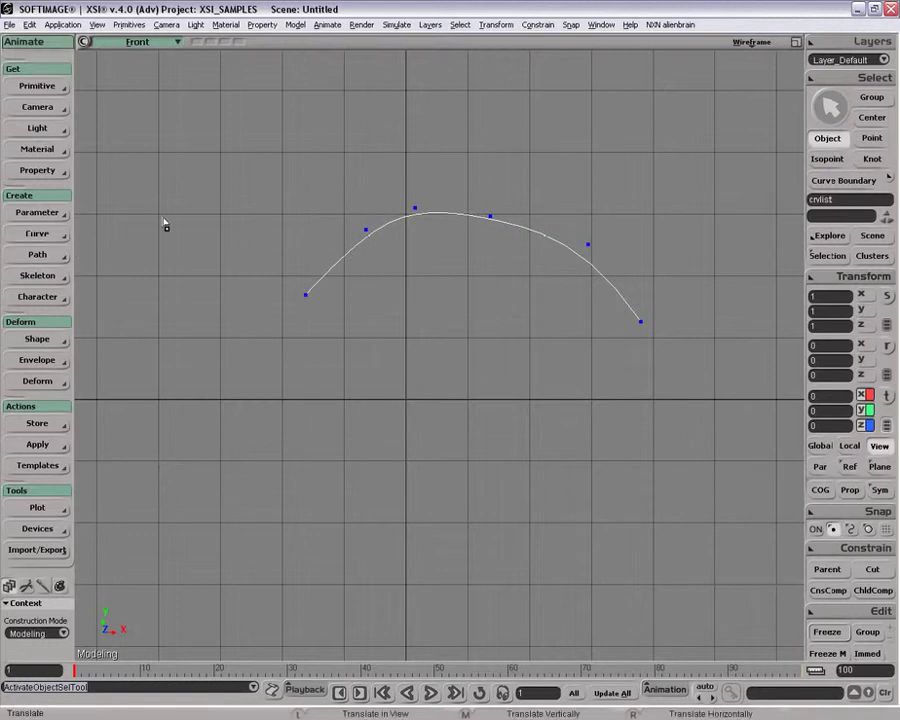
pyautogui.moveTo(370, 236); pyautogui.dragTo(351, 246)
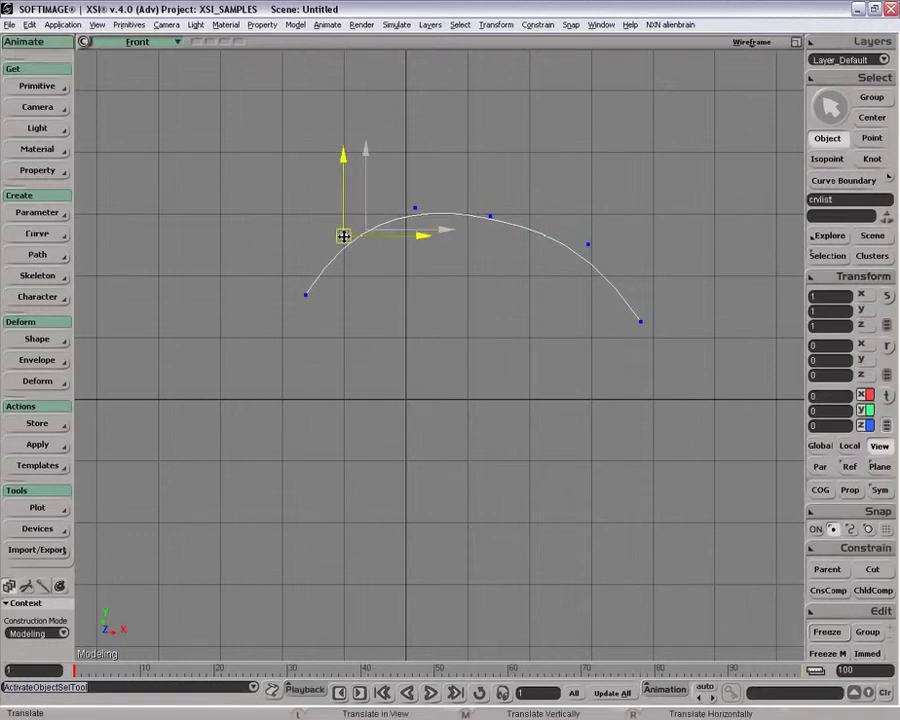
pyautogui.press('space')
pyautogui.moveTo(365, 295); pyautogui.dragTo(327, 225)
# Draw a second cubic NURBS curve as the lower eyelid, running from the upper lid's inner end to its outer end.
pyautogui.click(42, 238)
pyautogui.click(112, 249)
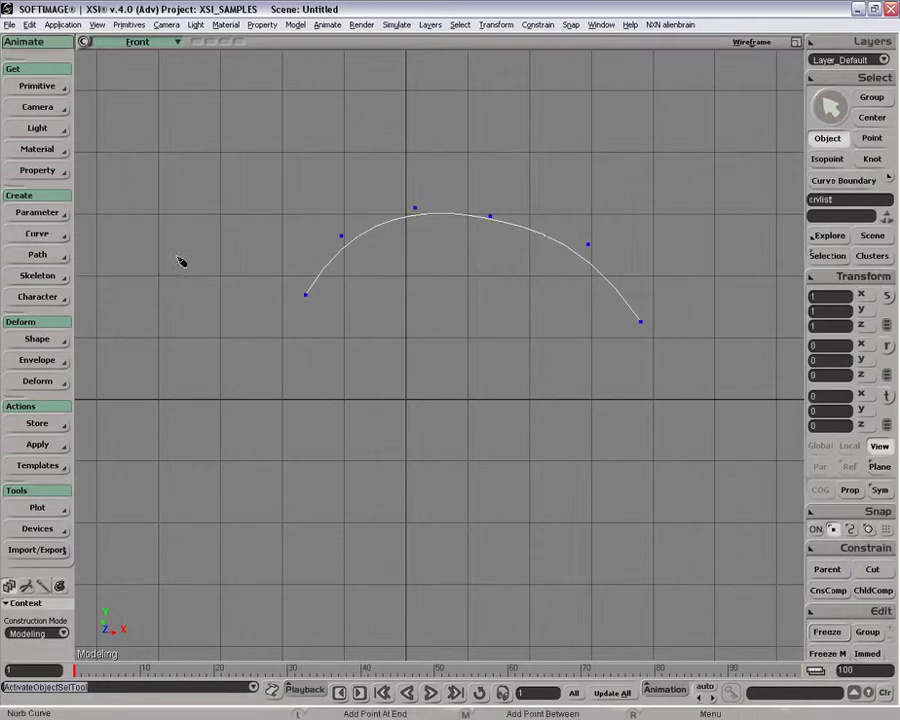
pyautogui.click(304, 295)
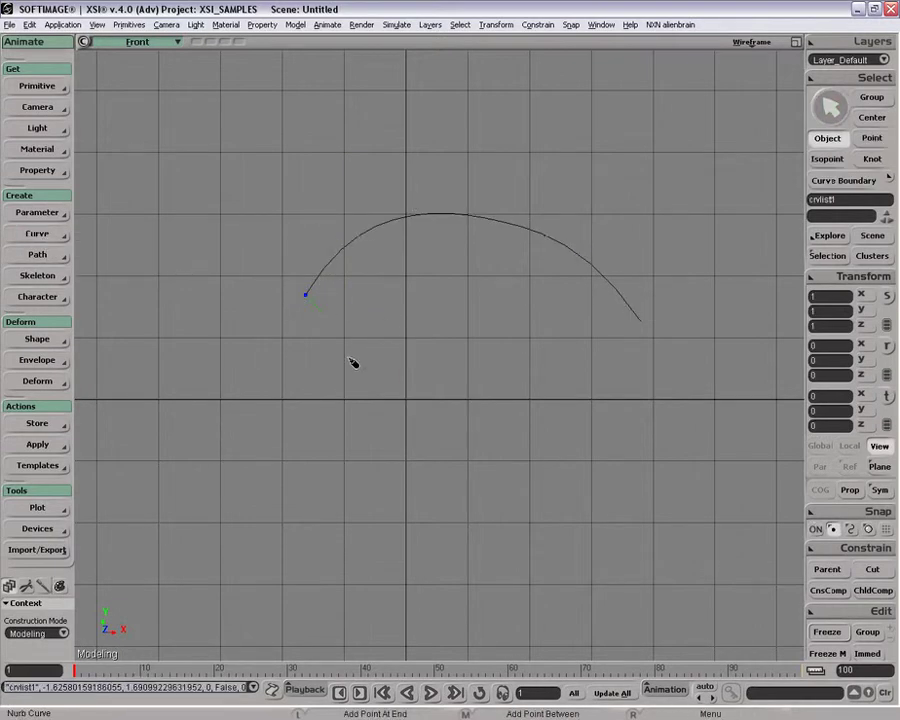
pyautogui.moveTo(422, 346); pyautogui.dragTo(433, 351)
pyautogui.click(580, 342)
pyautogui.keyDown('ctrl'); pyautogui.click(641, 322); pyautogui.keyUp('ctrl')
pyautogui.press('g')
pyautogui.press('space')
# Draw a cubic NURBS eyebrow curve with seven control points arching above the eye outline.
pyautogui.press('z')
pyautogui.rightClick(409, 329)
pyautogui.moveTo(409, 329); pyautogui.dragTo(366, 345)
pyautogui.click(166, 284)
pyautogui.middleClick(43, 241)
pyautogui.click(313, 247)
pyautogui.click(380, 229)
pyautogui.click(447, 219)
pyautogui.click(539, 250)
pyautogui.click(571, 278)
pyautogui.click(590, 306)
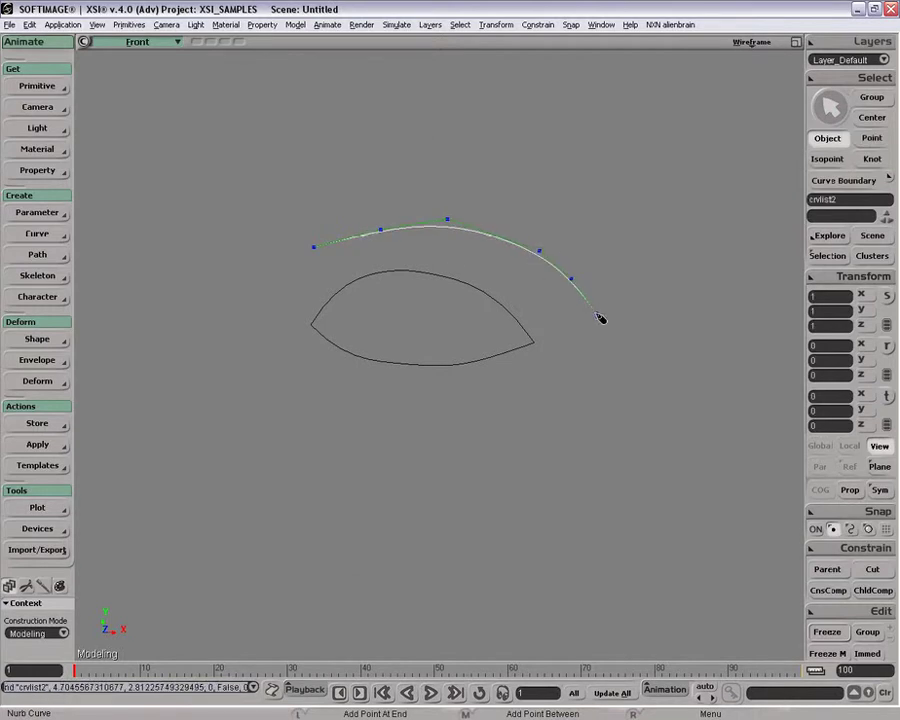
pyautogui.moveTo(590, 306); pyautogui.dragTo(598, 314)
pyautogui.press('space')
# Draw a five-point cubic NURBS curve just below the eye, roughly parallel to the lower eyelid.
pyautogui.middleClick(40, 237)
pyautogui.click(323, 389)
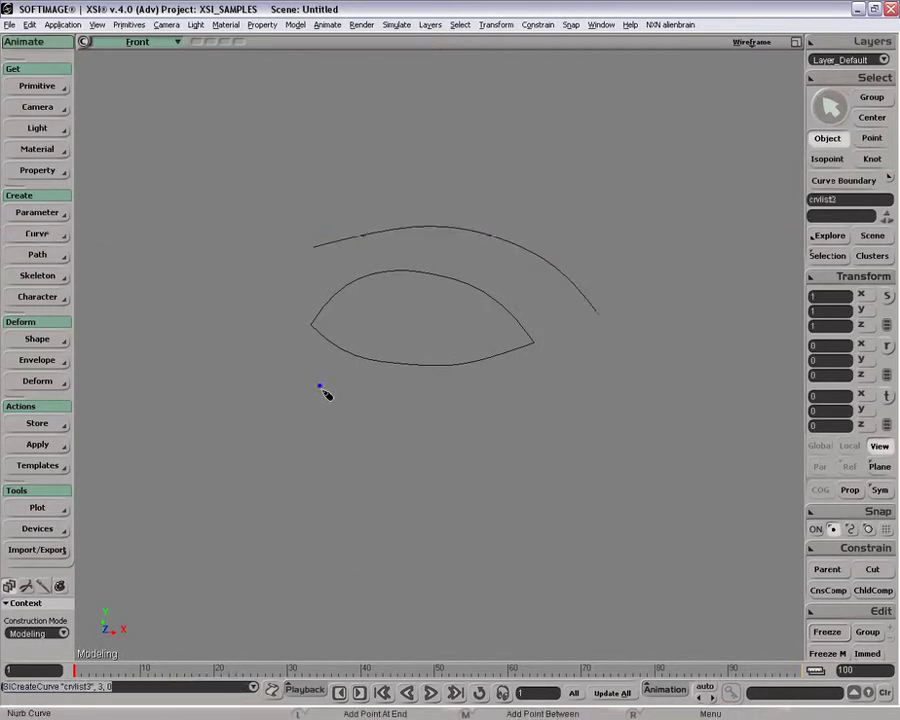
pyautogui.click(369, 427)
pyautogui.click(443, 418)
pyautogui.click(546, 406)
pyautogui.click(609, 388)
pyautogui.press('space')
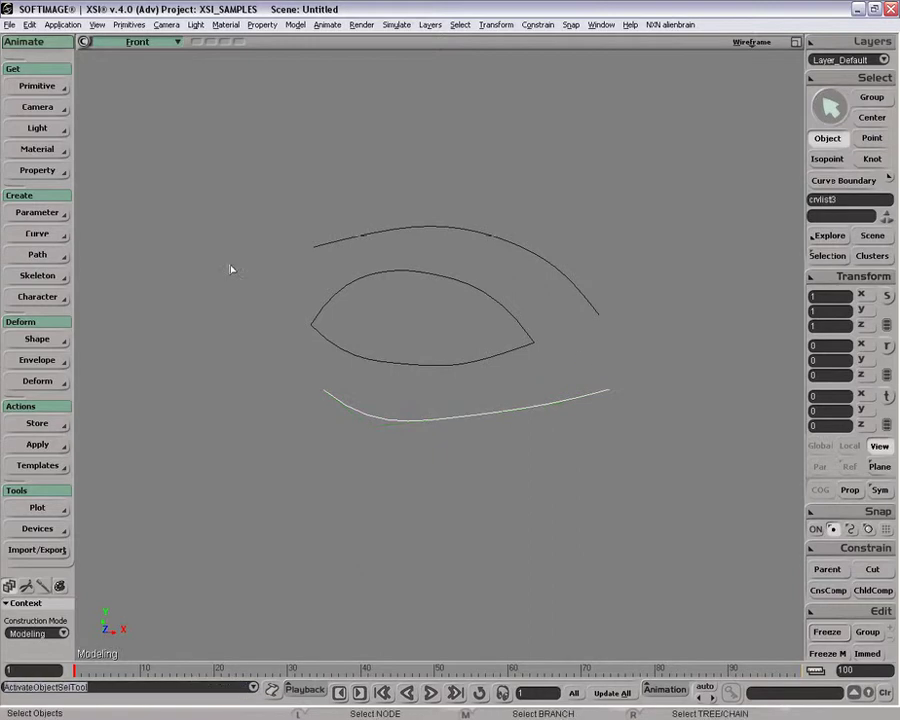
pyautogui.moveTo(231, 193); pyautogui.dragTo(520, 524)
# Draw a four-point cubic NURBS curve descending diagonally beside the nose, below the eye's inner corner.
pyautogui.middleClick(36, 239)
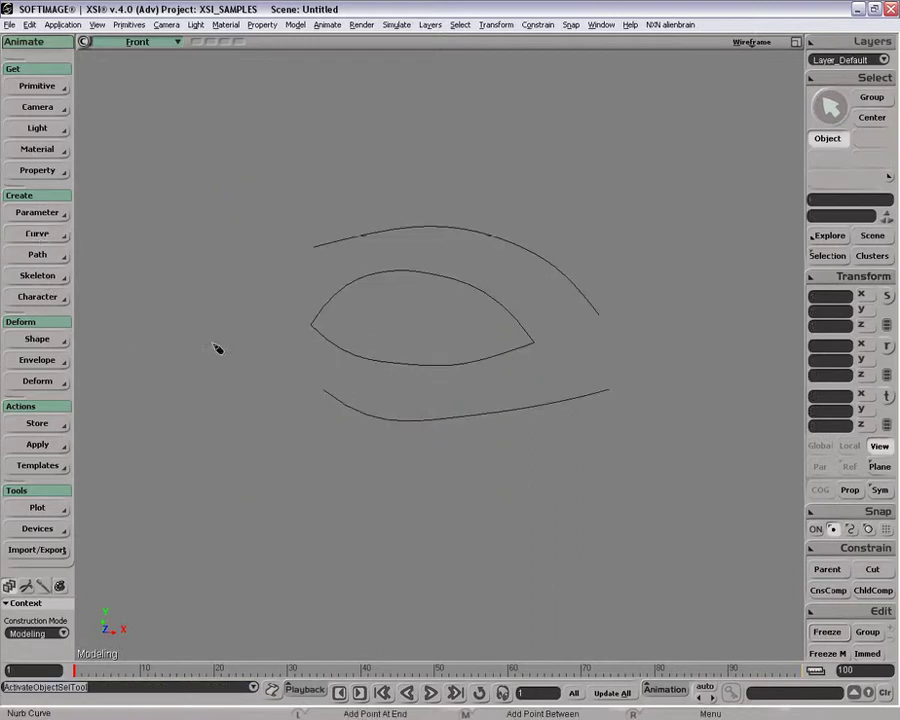
pyautogui.click(262, 388)
pyautogui.click(297, 497)
pyautogui.click(327, 561)
pyautogui.click(360, 581)
pyautogui.press('space')
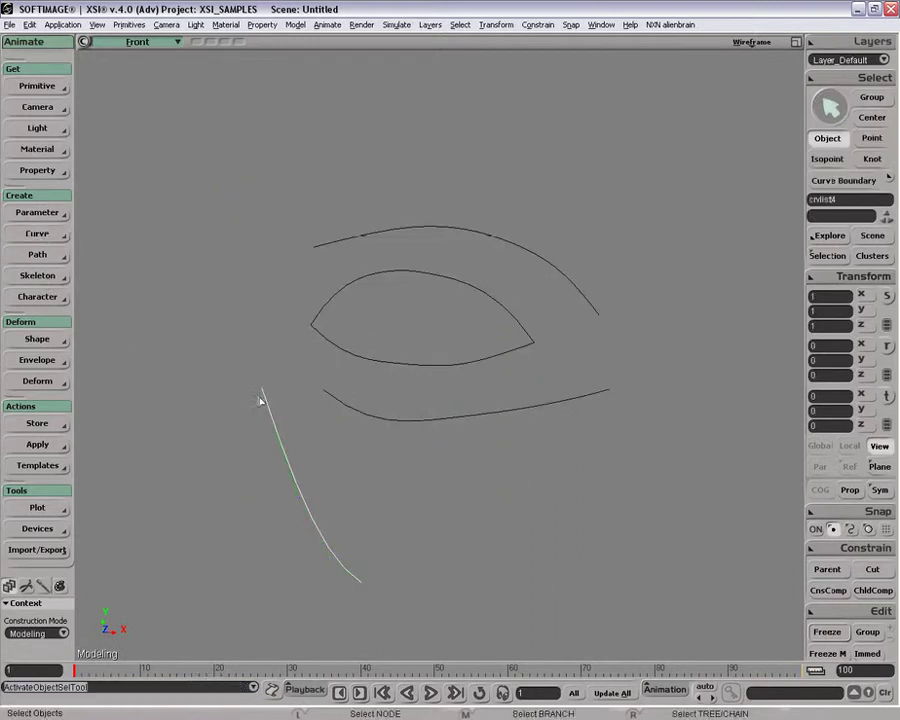
# Draw a cubic NURBS cheek curve that slopes down and outward below the under-eye curve.
pyautogui.middleClick(27, 241)
pyautogui.click(388, 518)
pyautogui.click(488, 538)
pyautogui.moveTo(550, 569); pyautogui.dragTo(581, 601)
pyautogui.click(616, 657)
pyautogui.press('space')
pyautogui.click(357, 467)
pyautogui.moveTo(191, 175); pyautogui.dragTo(585, 555)
pyautogui.click(485, 461)
pyautogui.middleClick(37, 235)
pyautogui.press('space')
pyautogui.moveTo(494, 495); pyautogui.dragTo(441, 549)
pyautogui.keyDown('shift'); pyautogui.moveTo(338, 488); pyautogui.dragTo(265, 524); pyautogui.keyUp('shift')
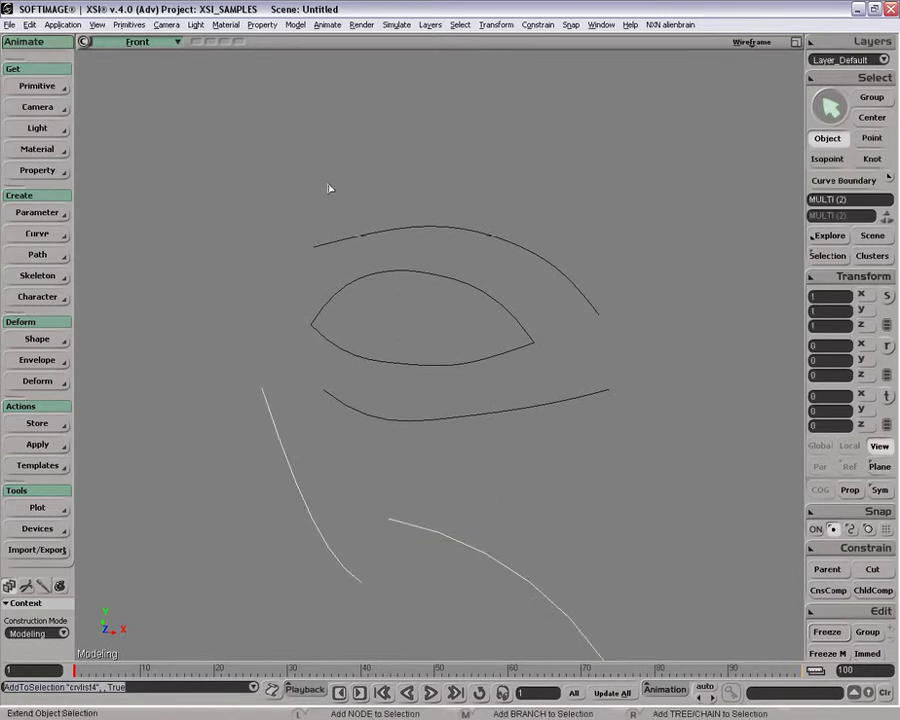
pyautogui.keyDown('shift'); pyautogui.moveTo(326, 193); pyautogui.dragTo(440, 436); pyautogui.keyUp('shift')
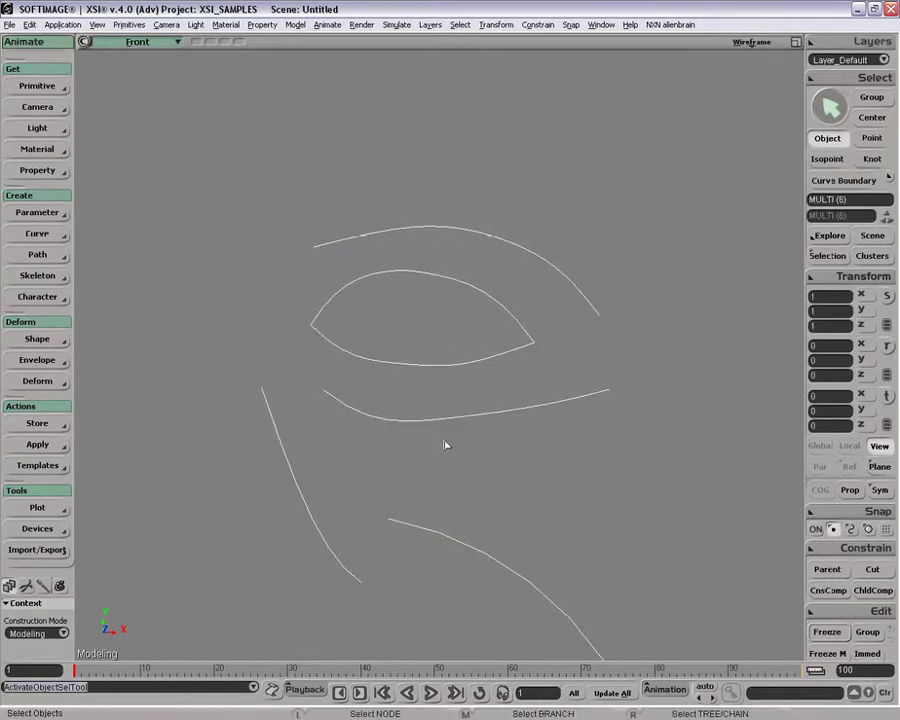
pyautogui.press('z')
pyautogui.moveTo(461, 492); pyautogui.dragTo(464, 438)
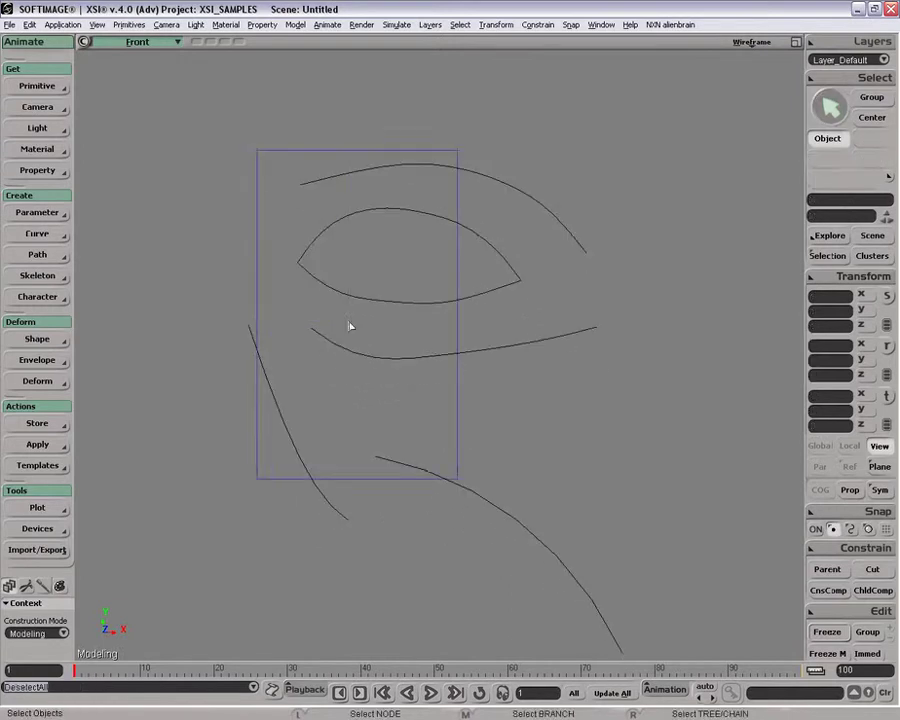
# Create control splines on all six curves with 6 divisions, scale 1, diamond point controllers, null path controllers and cube offset controllers.
pyautogui.moveTo(266, 187); pyautogui.dragTo(478, 516)
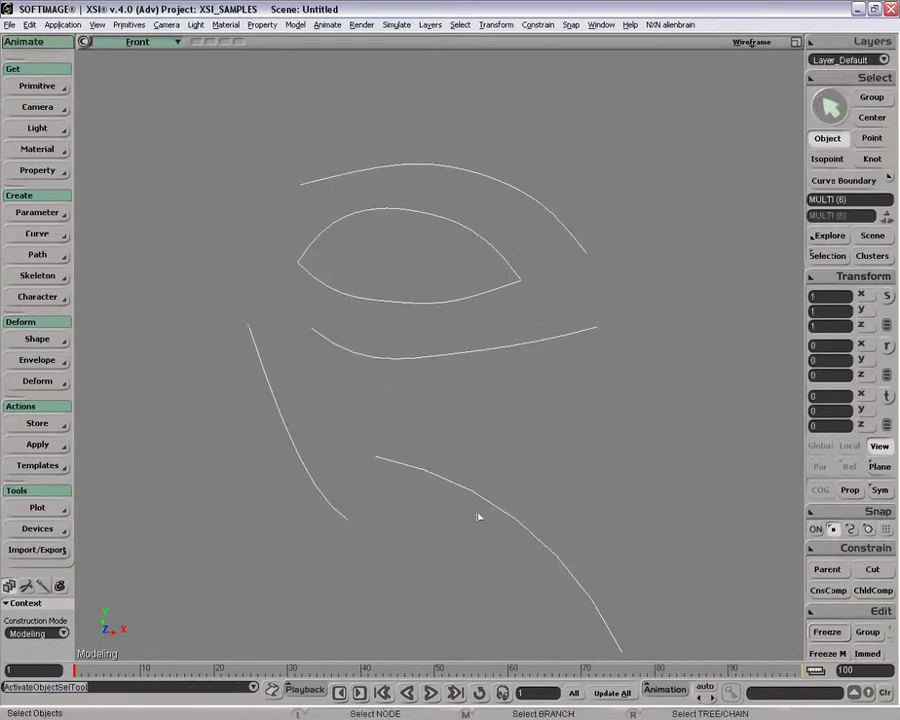
pyautogui.click(50, 281)
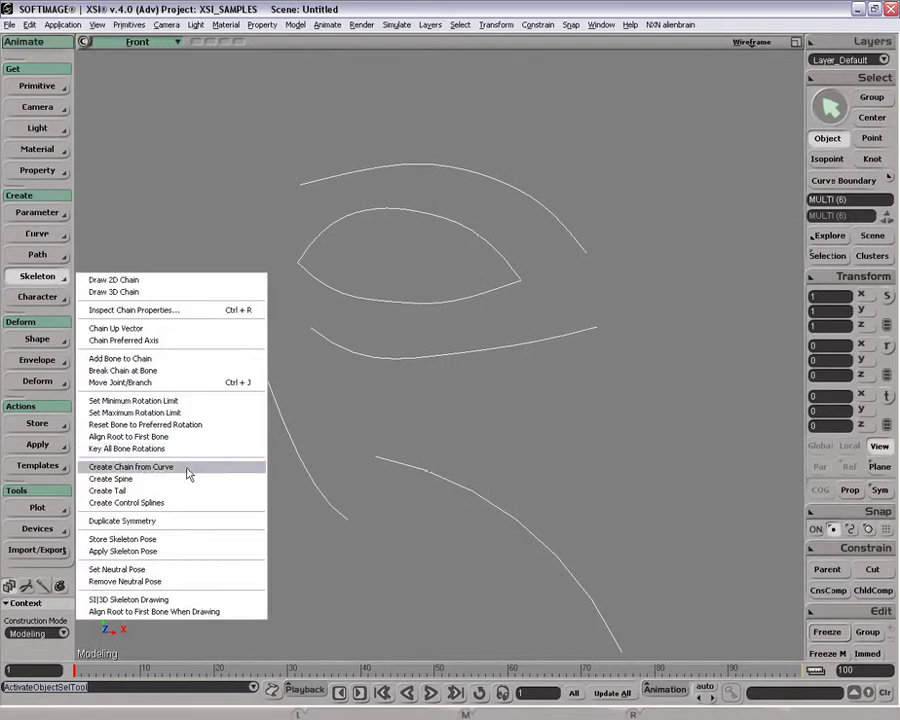
pyautogui.click(161, 510)
pyautogui.moveTo(440, 214); pyautogui.dragTo(648, 280)
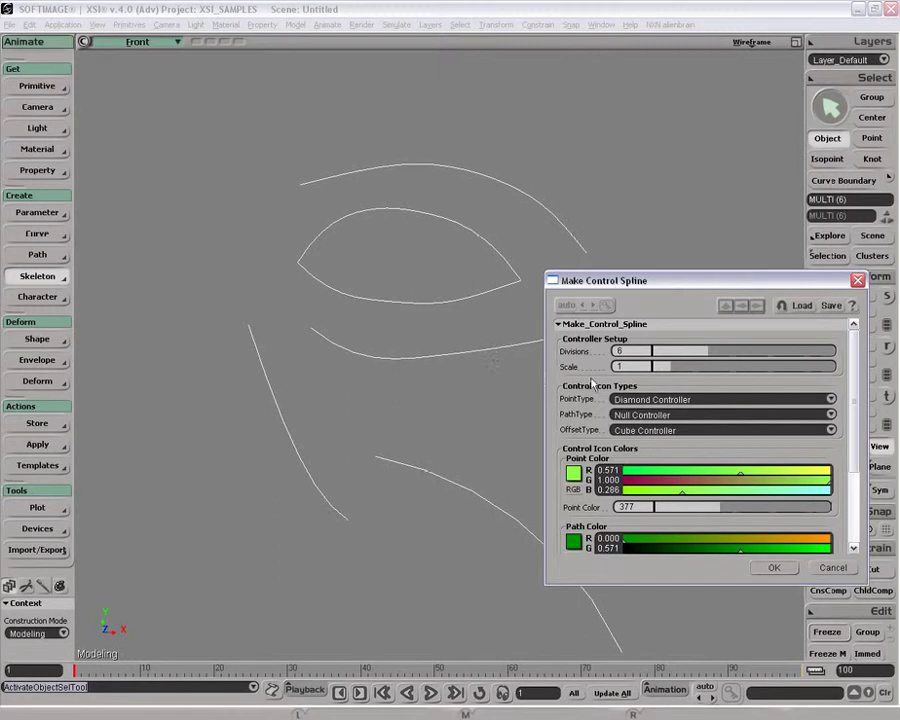
pyautogui.scroll(-5, 848, 405)
pyautogui.scroll(5, 850, 403)
pyautogui.click(773, 570)
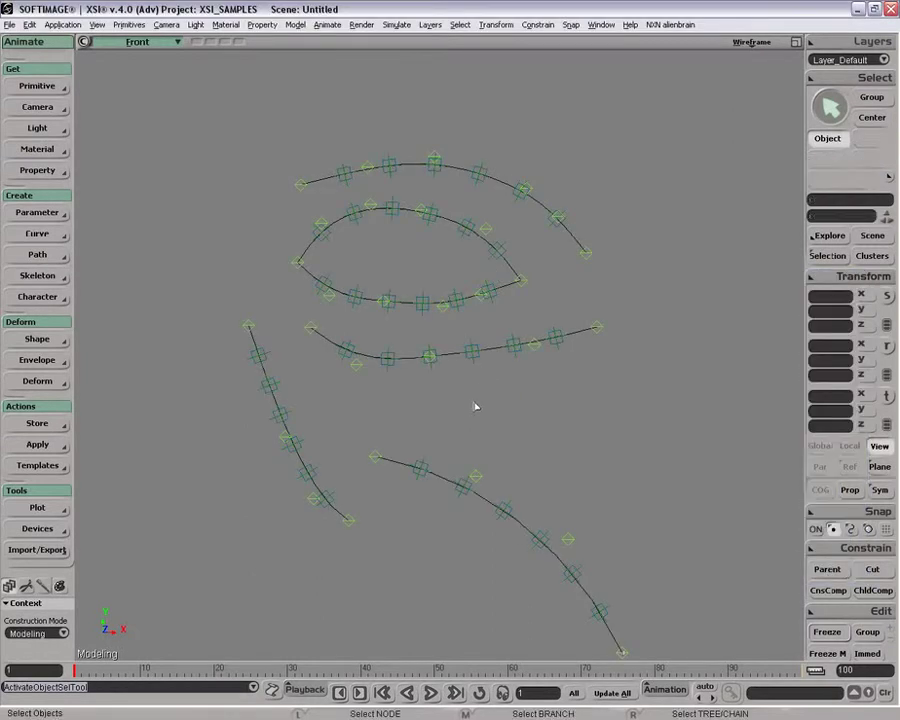
# Move the upper eyelid's two outer diamond point controls upward together to test the curve, and undo the move.
pyautogui.press('z')
pyautogui.moveTo(462, 382); pyautogui.dragTo(444, 306, button='middle')
pyautogui.moveTo(388, 235); pyautogui.dragTo(396, 295)
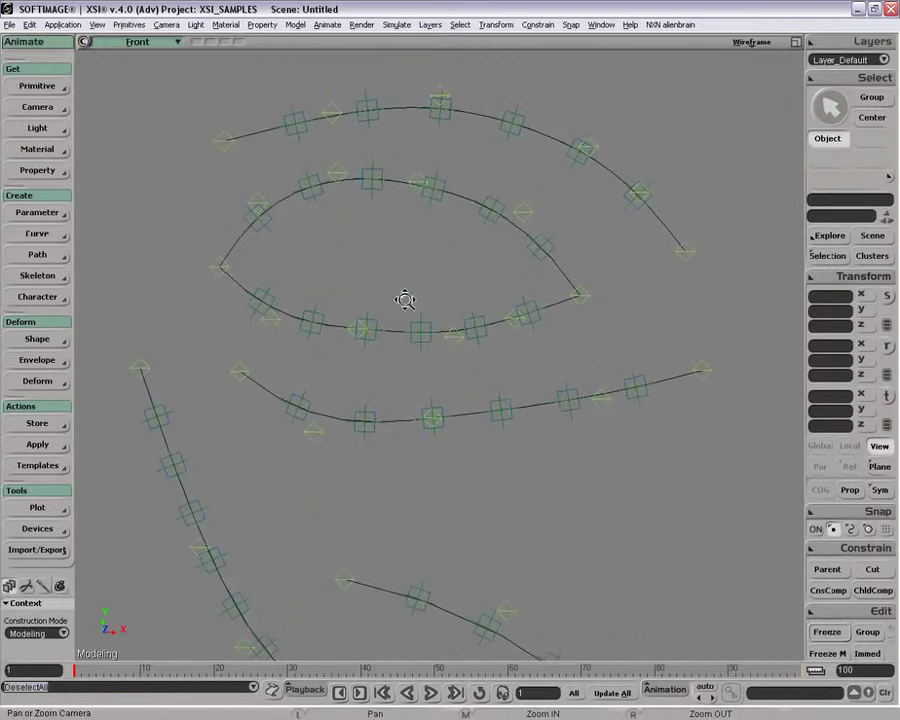
pyautogui.click(523, 208)
pyautogui.keyDown('shift'); pyautogui.click(416, 179); pyautogui.keyUp('shift')
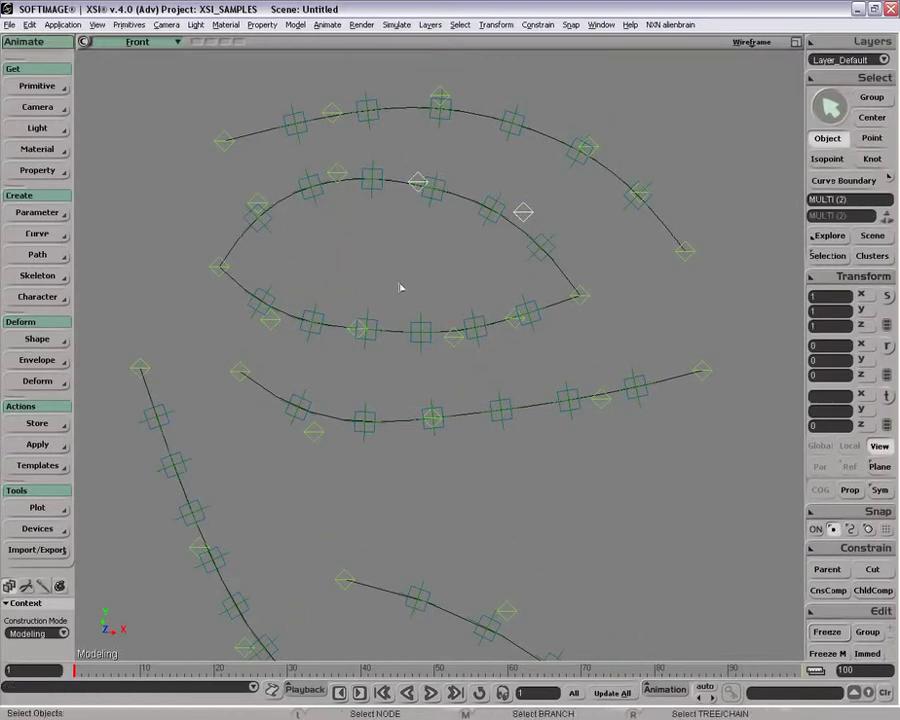
pyautogui.press('v')
pyautogui.moveTo(405, 286); pyautogui.dragTo(418, 240)
pyautogui.hotkey('ctrl', 'z')
# Move the diamond point control at the eye's outer corner inward to test the curve, and undo the move.
pyautogui.press('space')
pyautogui.click(580, 292)
pyautogui.press('v')
pyautogui.moveTo(603, 322); pyautogui.dragTo(558, 315)
pyautogui.hotkey('ctrl', 'z')
# Move the diamond point control at the eye's inner corner slightly outward along the eye to test it, and undo the move.
pyautogui.press('space')
pyautogui.click(213, 270)
pyautogui.press('v')
pyautogui.moveTo(356, 282)
pyautogui.mouseDown()
pyautogui.moveTo(345, 295)
pyautogui.moveTo(372, 279)
pyautogui.mouseUp()
pyautogui.hotkey('ctrl', 'z')
pyautogui.press('space')
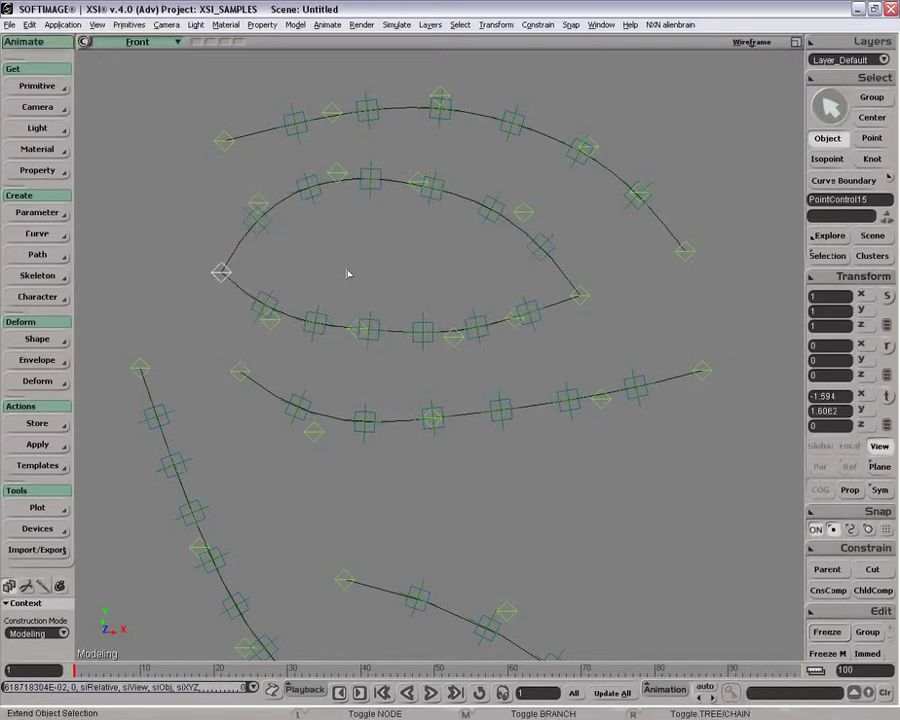
# Try to move a path control near the middle of the lower eyelid curve, and undo the move.
pyautogui.click(297, 328)
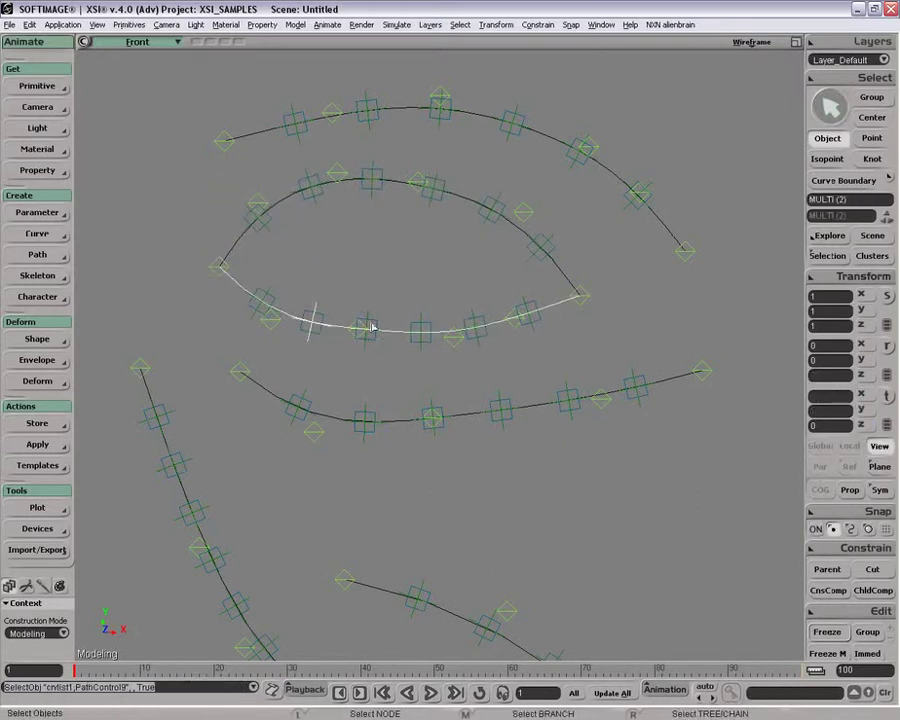
pyautogui.click(369, 327)
pyautogui.press('v')
pyautogui.moveTo(389, 377)
pyautogui.mouseDown()
pyautogui.moveTo(398, 380)
pyautogui.moveTo(394, 374)
pyautogui.mouseUp()
pyautogui.hotkey('ctrl', 'z')
# Examine the eye's inner corner up close and branch-select the upper eyelid's nearest path control.
pyautogui.press('space')
pyautogui.press('z')
pyautogui.moveTo(213, 287); pyautogui.dragTo(321, 356)
pyautogui.middleClick(325, 338)
pyautogui.middleClick(325, 337)
pyautogui.press('space')
pyautogui.middleClick(308, 235)
pyautogui.press('z')
pyautogui.moveTo(308, 260); pyautogui.dragTo(378, 322)
pyautogui.press('space')
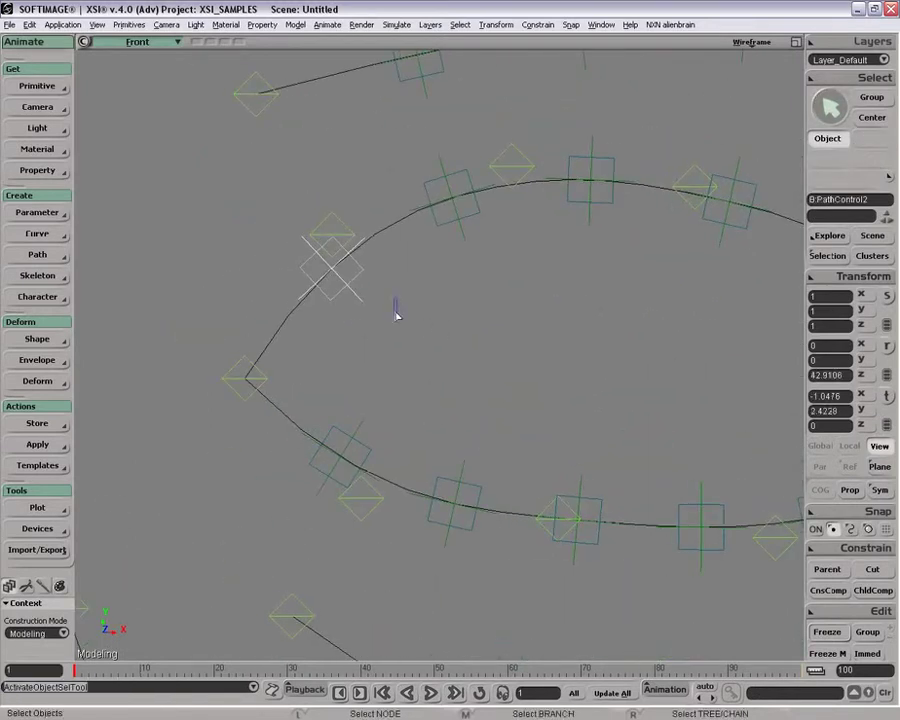
# Move the diamond point control above the upper eyelid's first path control slightly up and away from the eye's inner corner.
pyautogui.click(398, 303)
pyautogui.moveTo(342, 212); pyautogui.dragTo(350, 219)
pyautogui.press('v')
pyautogui.moveTo(333, 235); pyautogui.dragTo(352, 218)
pyautogui.press('space')
# Try to move the next diamond point control along the upper eyelid, and undo the move.
pyautogui.moveTo(519, 118); pyautogui.dragTo(514, 165)
pyautogui.press('v')
pyautogui.moveTo(469, 331); pyautogui.dragTo(442, 374)
pyautogui.press('space')
pyautogui.hotkey('ctrl', 'z')
# Branch-select the path control at the peak of the upper eyelid and open the PathCns constraint properties from its kinematics.
pyautogui.moveTo(557, 140); pyautogui.dragTo(575, 172)
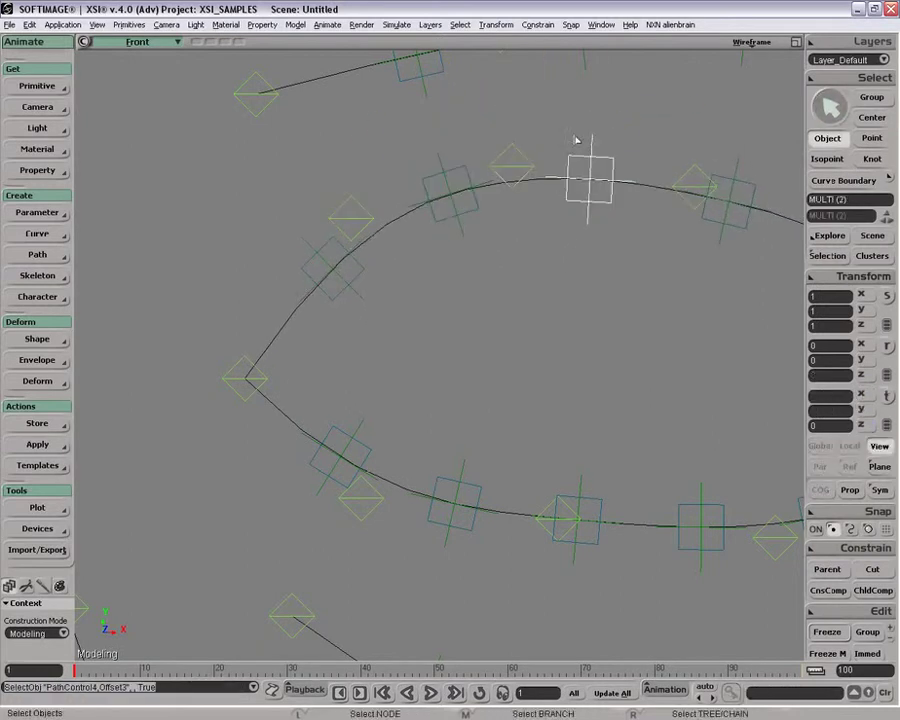
pyautogui.moveTo(576, 134); pyautogui.dragTo(606, 153, button='middle')
pyautogui.press('space')
pyautogui.press('8')
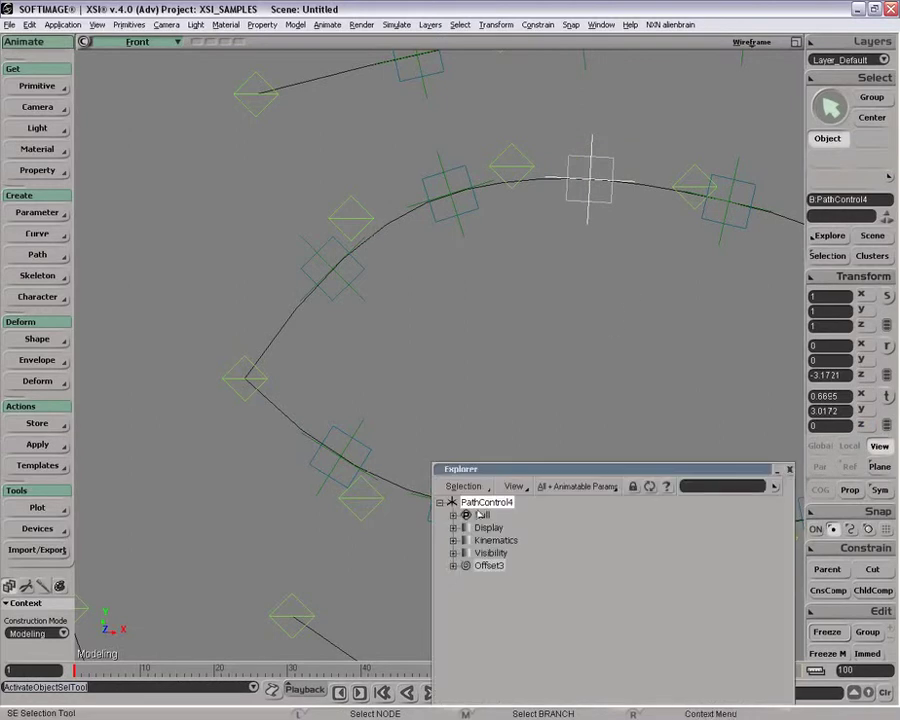
pyautogui.click(453, 540)
pyautogui.click(465, 578)
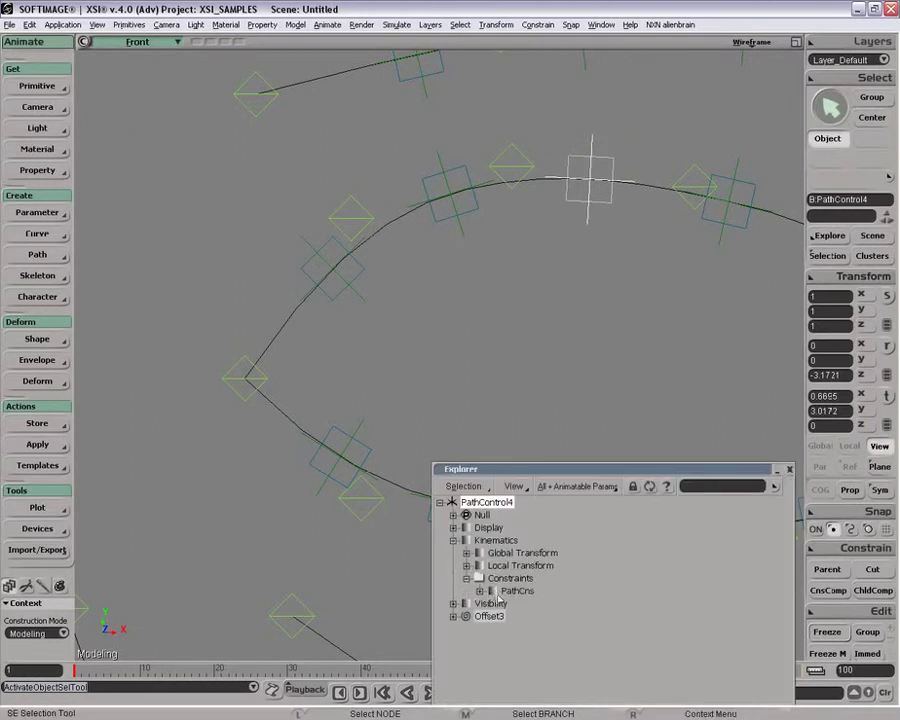
pyautogui.click(490, 591)
pyautogui.click(789, 469)
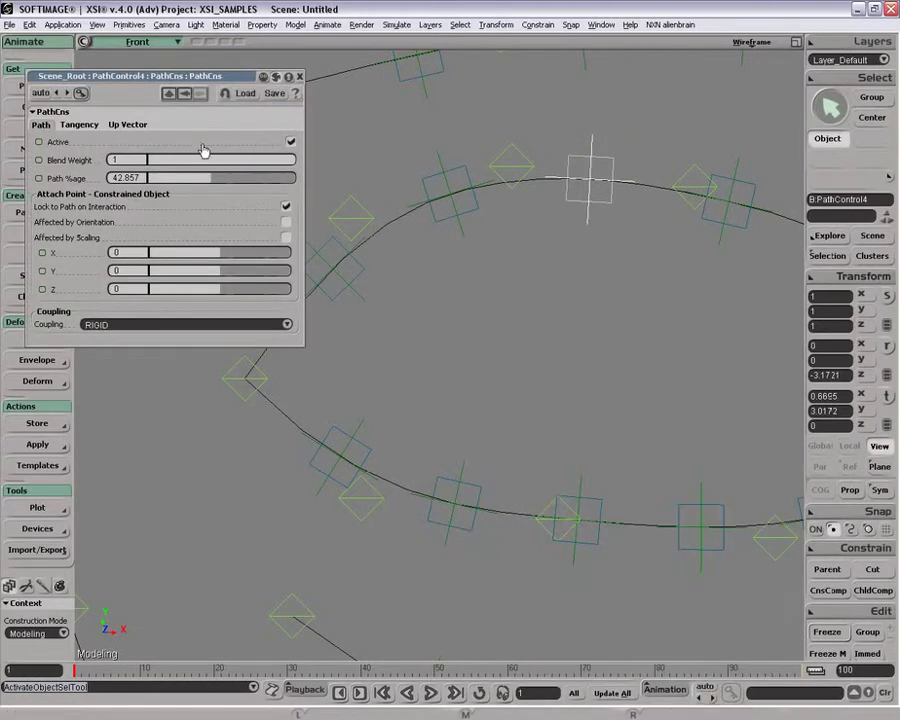
# Try sliding the selected path control along the eyelid by changing its Path %age, and undo the change.
pyautogui.moveTo(212, 178); pyautogui.dragTo(209, 183)
pyautogui.hotkey('ctrl', 'z')
# Select the offset cube of the neighbouring path control toward the inner corner and make the open property page follow the selection.
pyautogui.press('z')
pyautogui.moveTo(476, 207); pyautogui.dragTo(538, 318)
pyautogui.press('space')
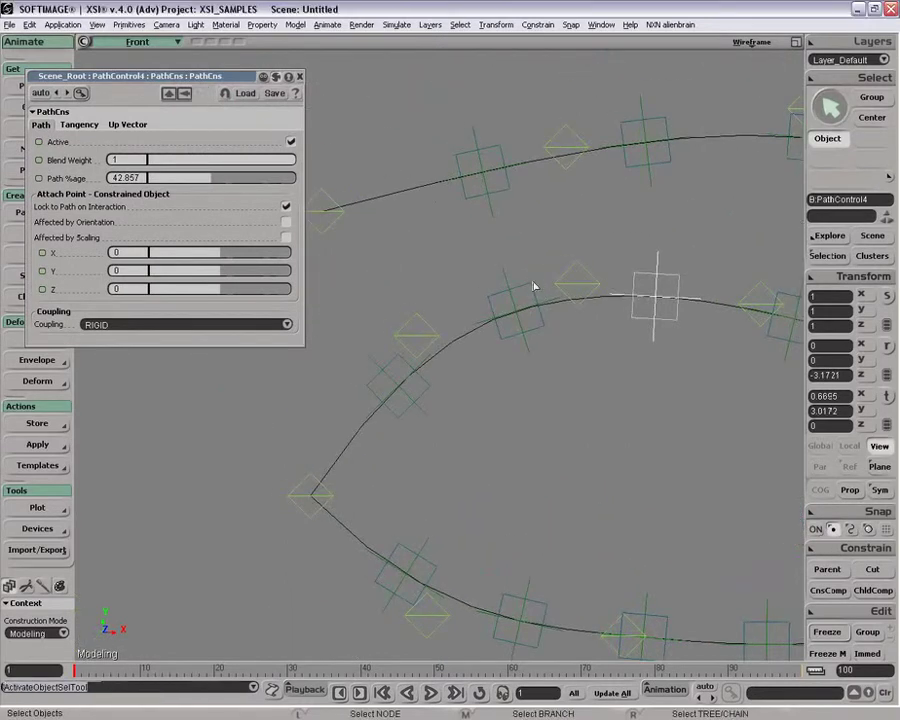
pyautogui.click(530, 289)
pyautogui.click(199, 93)
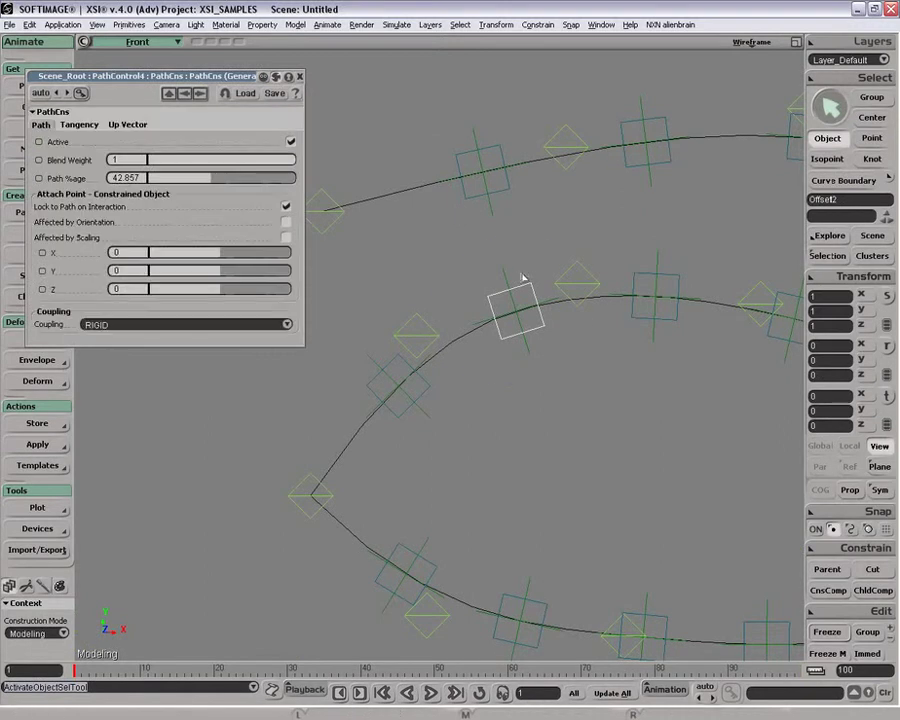
# Try to move the selected offset cube on the upper eyelid, and undo the move.
pyautogui.press('r')
pyautogui.moveTo(508, 277); pyautogui.dragTo(632, 323)
pyautogui.hotkey('ctrl', 'z')
pyautogui.press('v')
# Duplicate the upper eyelid's path control nearest the inner corner, set the copy's Path %age to 6.19, and clear the selection.
pyautogui.press('z')
pyautogui.moveTo(419, 351)
pyautogui.mouseDown()
pyautogui.moveTo(490, 309)
pyautogui.moveTo(415, 331)
pyautogui.mouseUp()
pyautogui.press('space')
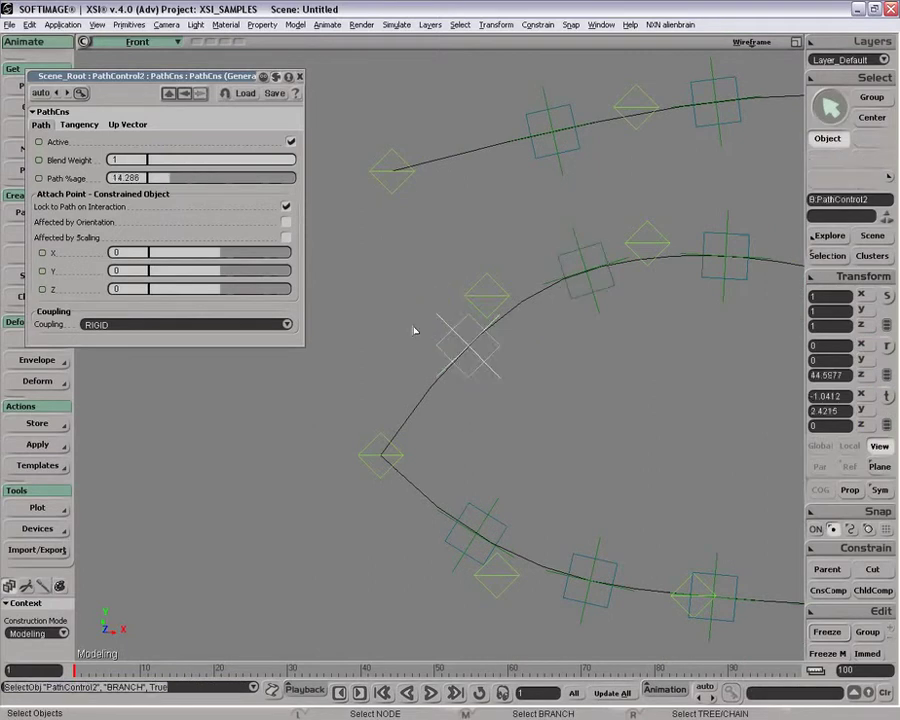
pyautogui.press('shift')
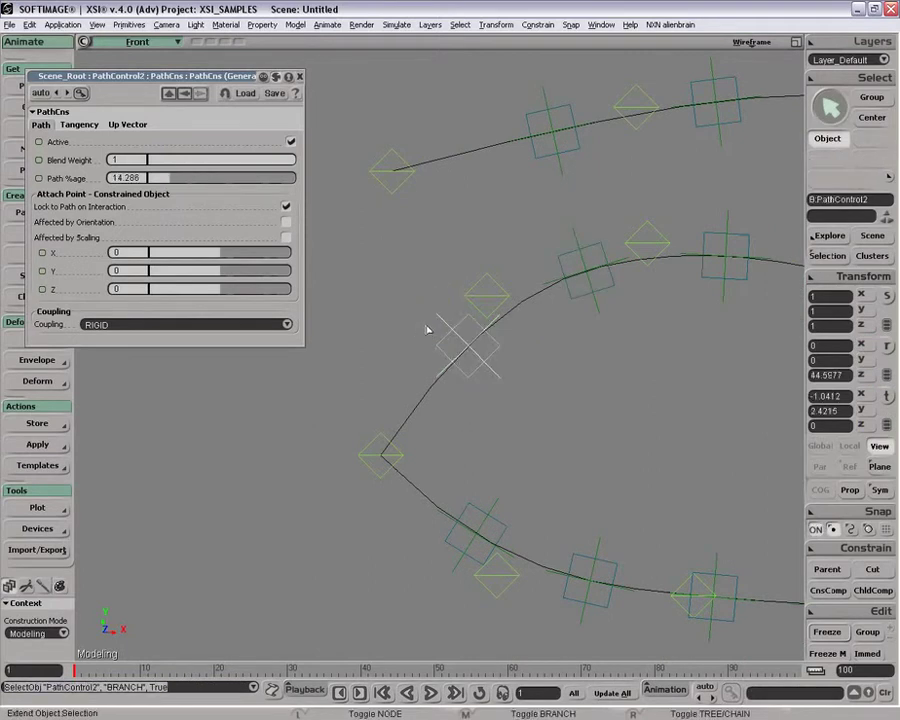
pyautogui.hotkey('ctrl', 'd')
pyautogui.moveTo(170, 178)
pyautogui.mouseDown()
pyautogui.moveTo(175, 188)
pyautogui.moveTo(157, 195)
pyautogui.mouseUp()
pyautogui.press('space')
pyautogui.moveTo(377, 292); pyautogui.dragTo(350, 264)
# Try to move the diamond point control at the eye's inner corner to test the duplicated control, and undo the move.
pyautogui.press('z')
pyautogui.moveTo(442, 390)
pyautogui.mouseDown(button='right')
pyautogui.moveTo(450, 400)
pyautogui.moveTo(440, 412)
pyautogui.mouseUp(button='right')
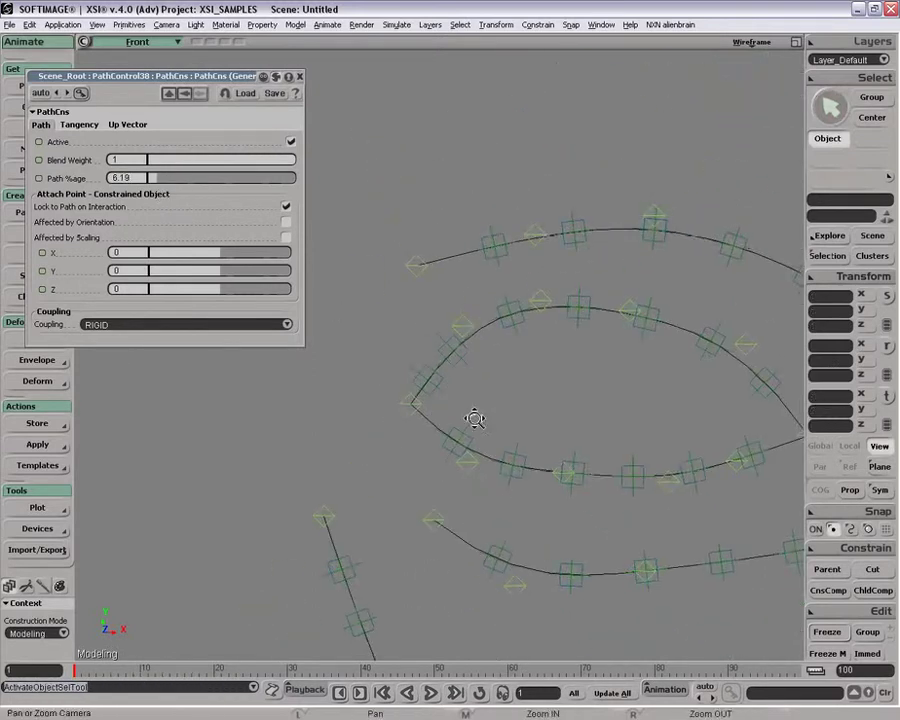
pyautogui.moveTo(439, 412); pyautogui.dragTo(370, 362)
pyautogui.click(363, 360)
pyautogui.press('v')
pyautogui.moveTo(485, 373)
pyautogui.mouseDown()
pyautogui.moveTo(457, 376)
pyautogui.moveTo(441, 365)
pyautogui.moveTo(481, 381)
pyautogui.mouseUp()
pyautogui.hotkey('ctrl', 'z')
# Draw a wavy cubic NURBS curve with six control points in the empty area beside the face curves.
pyautogui.press('z')
pyautogui.moveTo(480, 383); pyautogui.dragTo(358, 398, button='right')
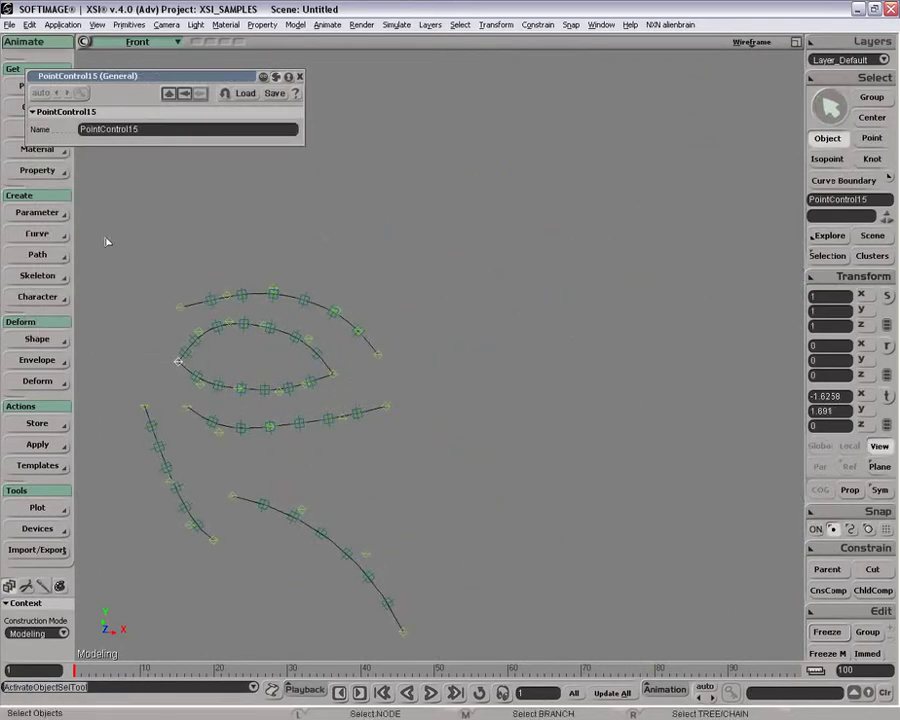
pyautogui.click(40, 233)
pyautogui.click(175, 249)
pyautogui.click(479, 199)
pyautogui.click(512, 228)
pyautogui.click(491, 261)
pyautogui.click(489, 301)
pyautogui.click(517, 330)
pyautogui.click(555, 323)
# Draw a second cubic curve snapped to the first curve's lower end, looping downward and ending in an upward hook.
pyautogui.keyDown('ctrl'); pyautogui.click(556, 323); pyautogui.keyUp('ctrl')
pyautogui.click(548, 344)
pyautogui.click(522, 375)
pyautogui.click(527, 420)
pyautogui.click(563, 473)
pyautogui.moveTo(562, 473); pyautogui.dragTo(578, 482)
pyautogui.click(619, 473)
pyautogui.click(641, 449)
pyautogui.click(632, 405)
pyautogui.press('space')
# Draw a third cubic curve snapped to the same junction, running sideways and rising into a hook.
pyautogui.middleClick(52, 238)
pyautogui.keyDown('ctrl'); pyautogui.click(556, 323); pyautogui.keyUp('ctrl')
pyautogui.click(605, 332)
pyautogui.moveTo(612, 332); pyautogui.dragTo(643, 327)
pyautogui.click(646, 286)
pyautogui.click(636, 244)
pyautogui.click(696, 204)
pyautogui.click(722, 237)
pyautogui.click(714, 251)
pyautogui.press('space')
# Draw a fourth cubic curve from the junction upward, snapping its end to the first curve's start point.
pyautogui.keyDown('ctrl'); pyautogui.click(556, 324); pyautogui.keyUp('ctrl')
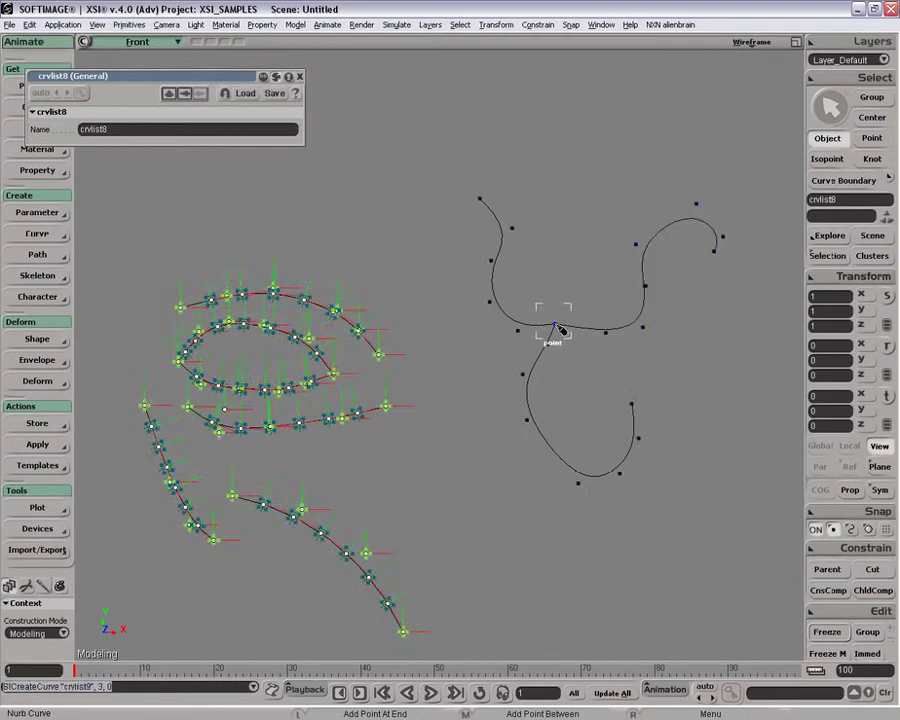
pyautogui.click(570, 287)
pyautogui.moveTo(580, 285); pyautogui.dragTo(589, 288)
pyautogui.click(512, 177)
pyautogui.click(476, 168)
pyautogui.keyDown('ctrl'); pyautogui.click(480, 199); pyautogui.keyUp('ctrl')
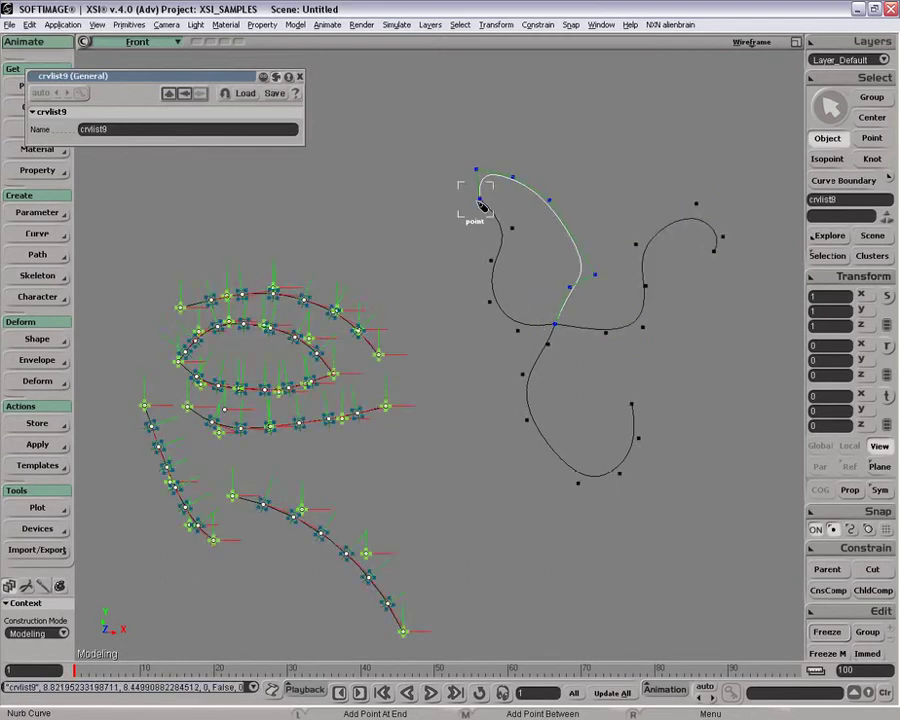
pyautogui.press('space')
# Select the four new connected curves and create control splines on them with a scale of 0.2.
pyautogui.moveTo(444, 220); pyautogui.dragTo(662, 348)
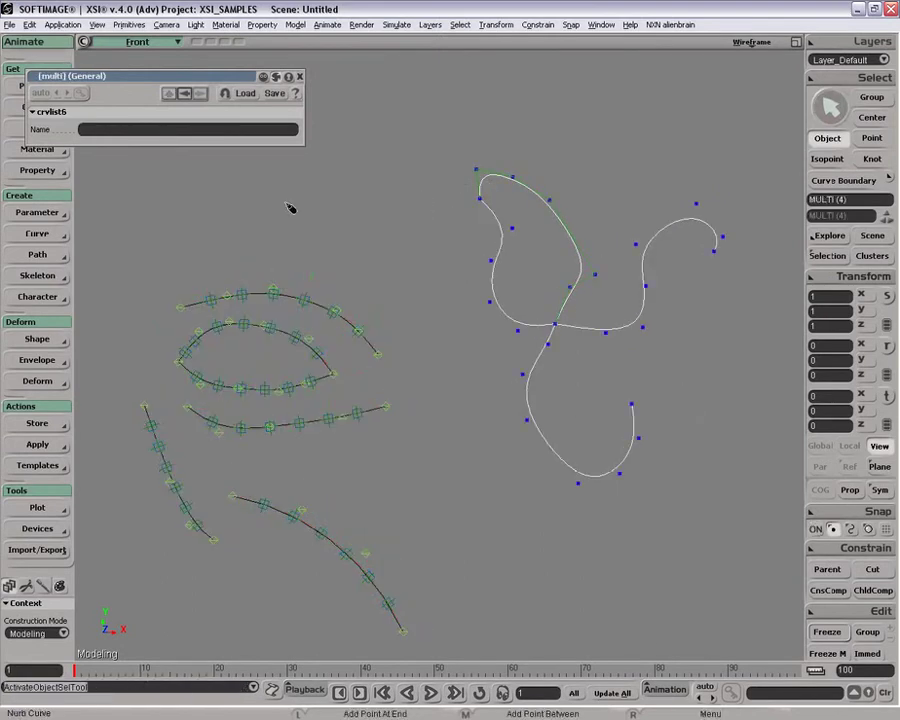
pyautogui.click(40, 276)
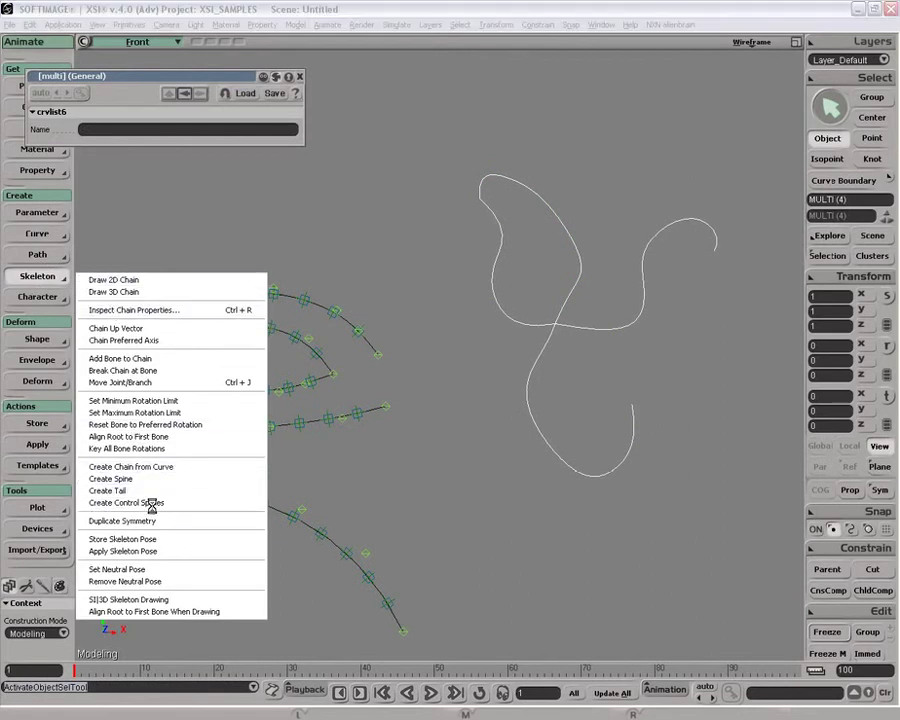
pyautogui.click(150, 504)
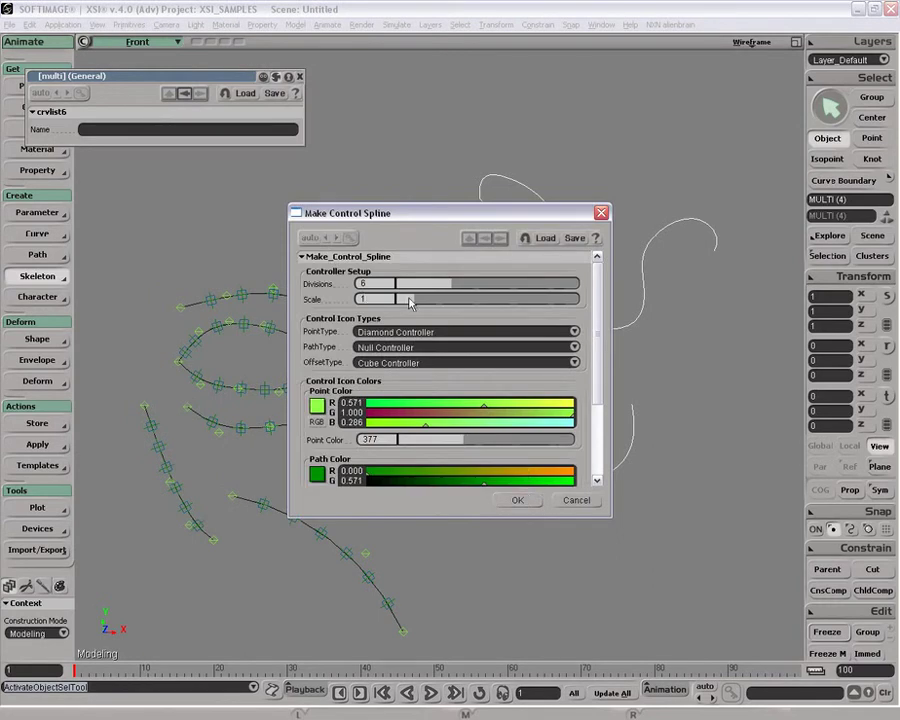
pyautogui.write('0.2')
pyautogui.press('Return')
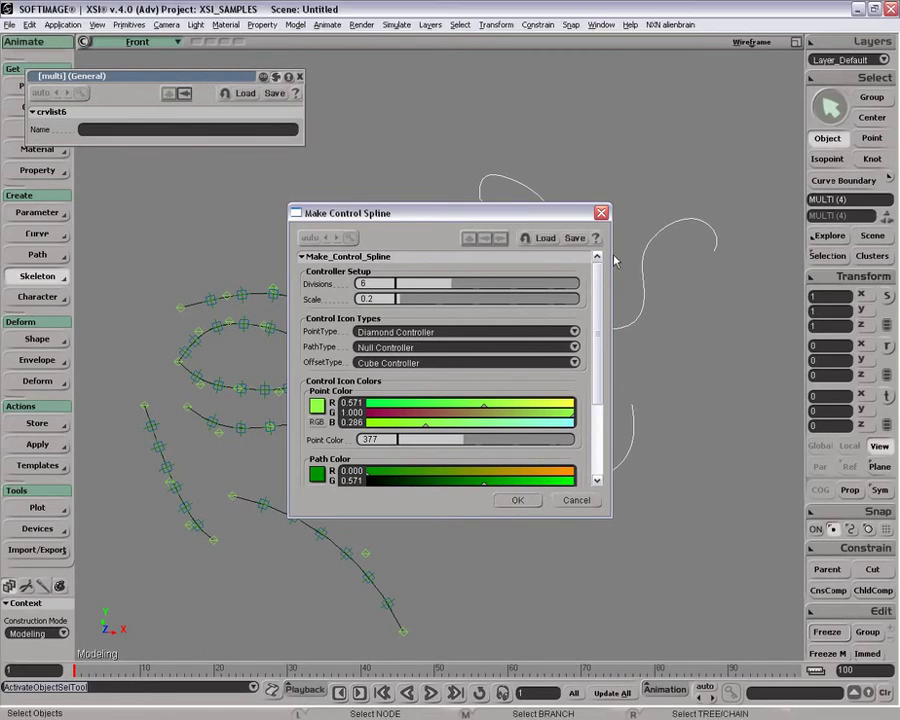
# Move the shared diamond point control at the junction of the new curves to test it, and undo the move.
pyautogui.press('z')
pyautogui.moveTo(546, 326); pyautogui.dragTo(600, 308, button='middle')
pyautogui.press('space')
pyautogui.click(642, 300)
pyautogui.press('v')
pyautogui.moveTo(669, 341)
pyautogui.mouseDown()
pyautogui.moveTo(653, 313)
pyautogui.moveTo(693, 364)
pyautogui.moveTo(662, 335)
pyautogui.mouseUp()
pyautogui.hotkey('ctrl', 'z')
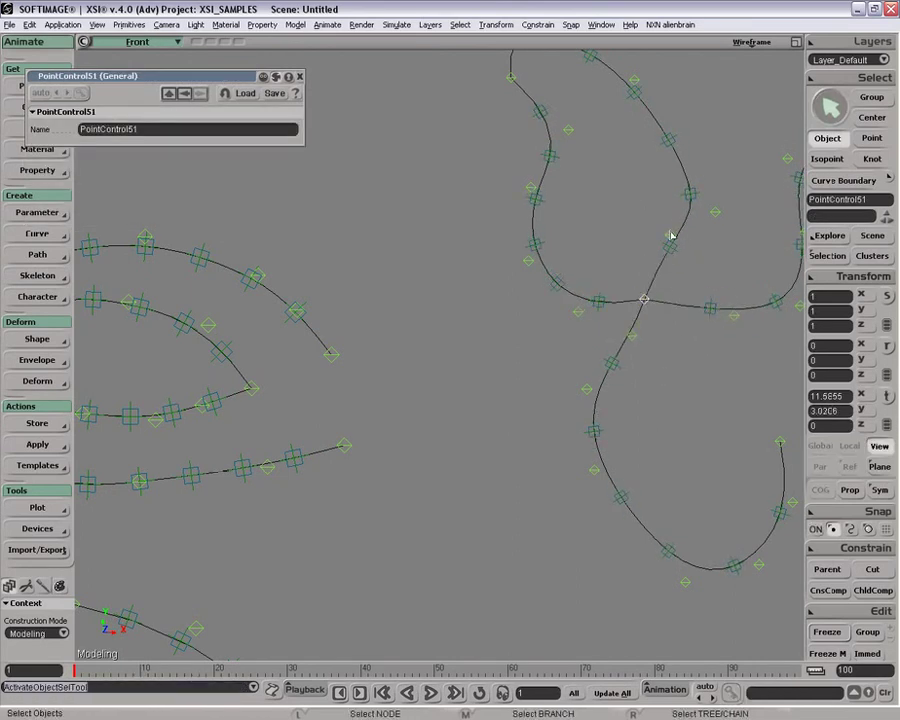